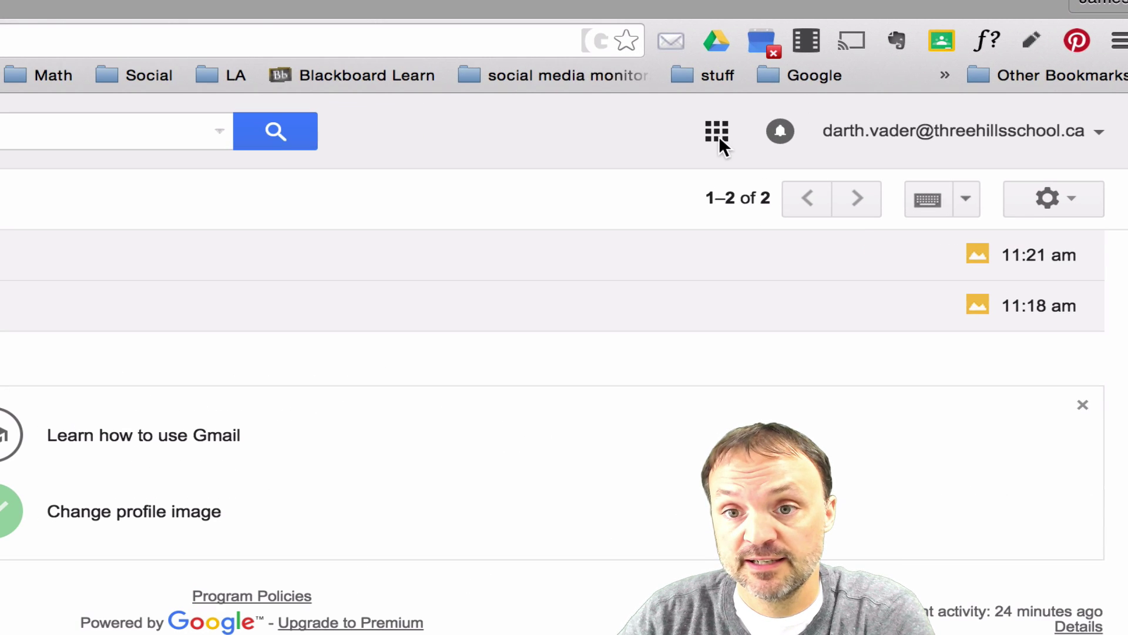
- Open Google's full product list from the apps grid and scroll to Home & Office
click(718, 130)
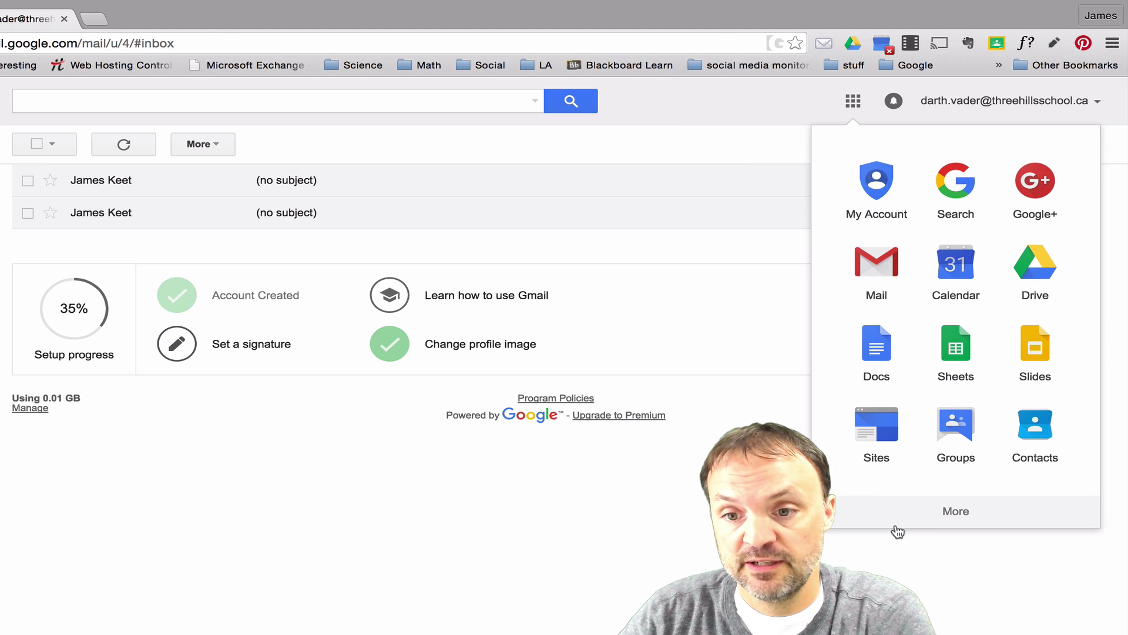
click(956, 514)
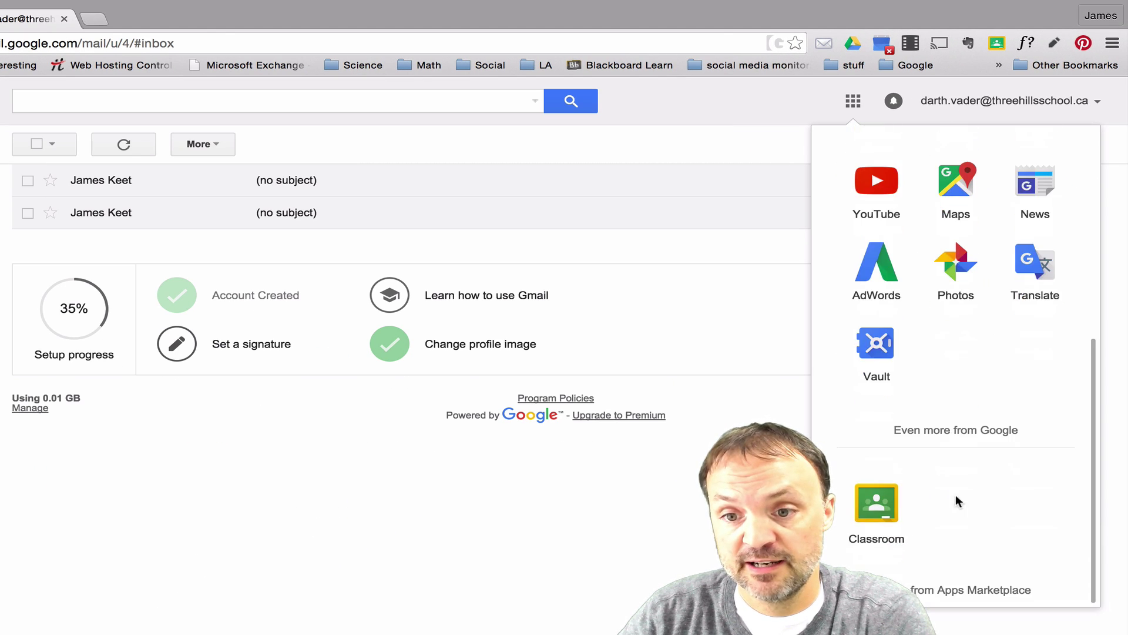
click(959, 431)
scroll(388, 379, down, 1)
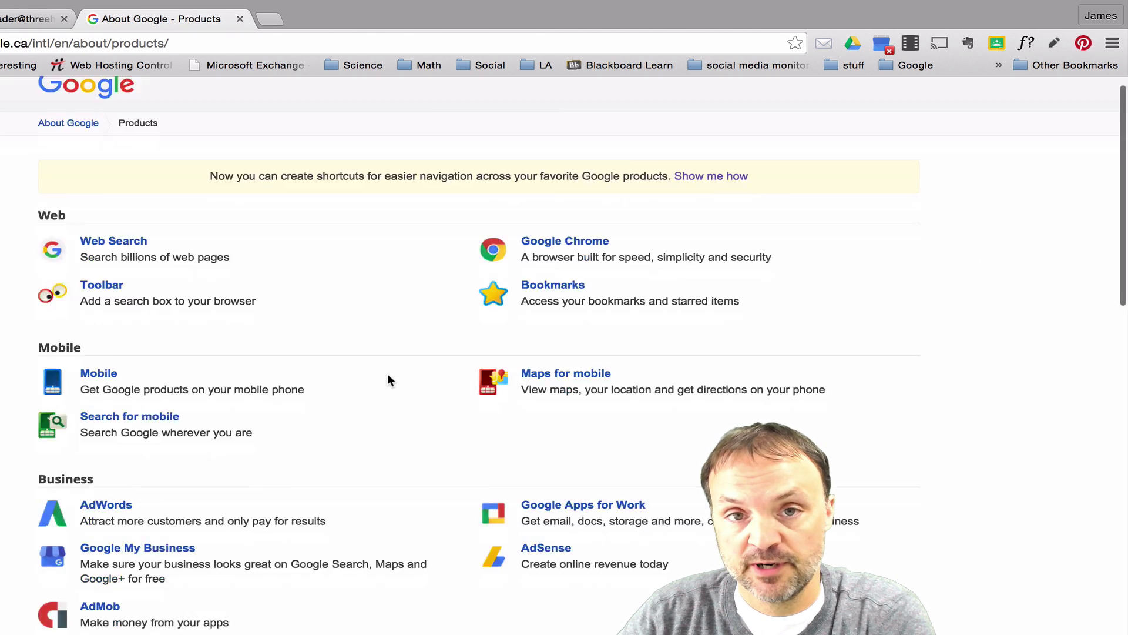
scroll(388, 376, down, 12)
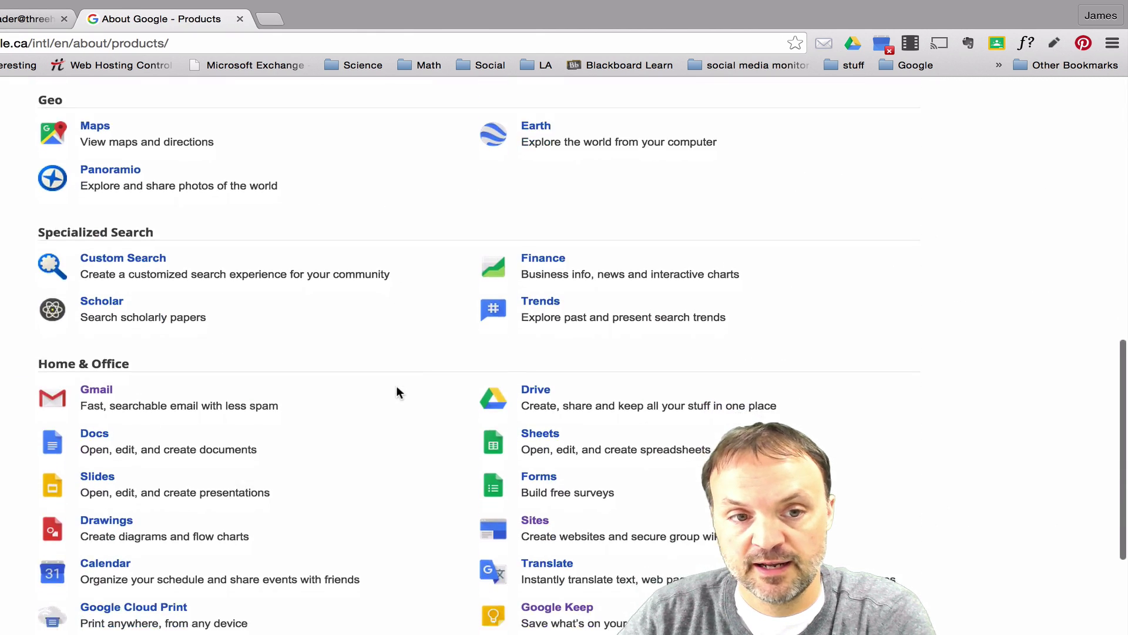
scroll(397, 393, down, 5)
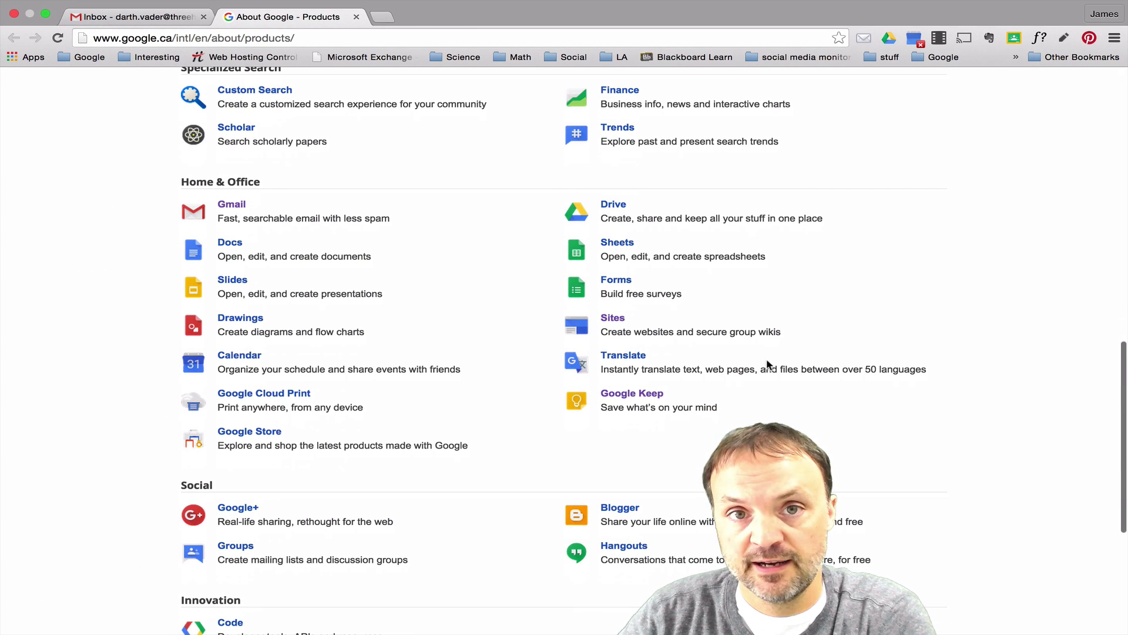
- Open Google Keep and switch it to the school account's notes board
click(650, 395)
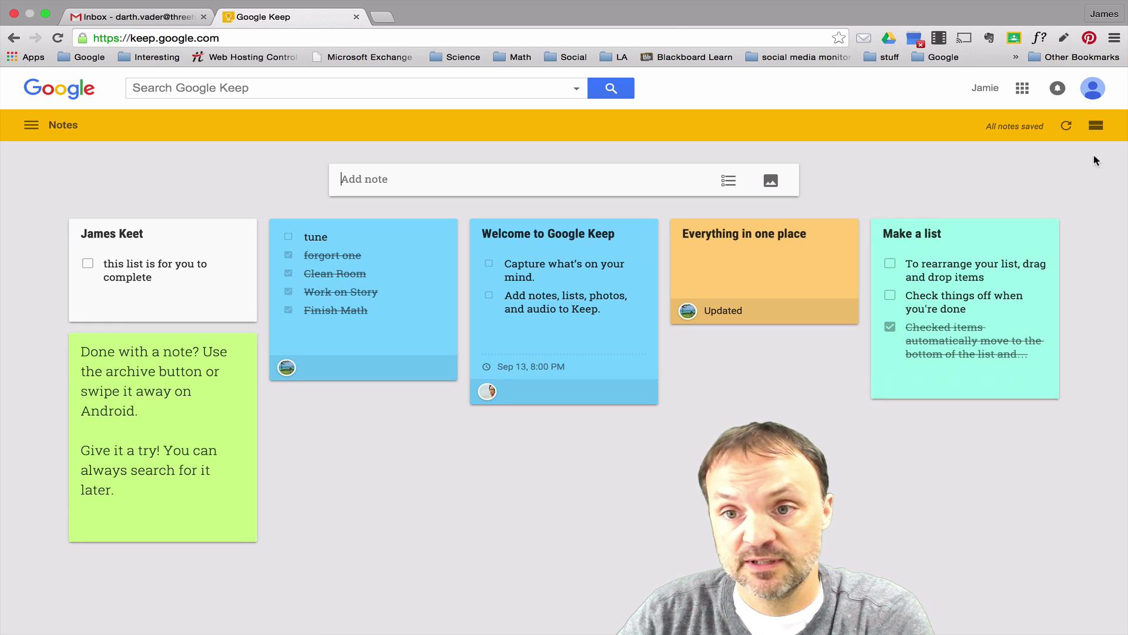
click(1100, 88)
scroll(953, 328, down, 1)
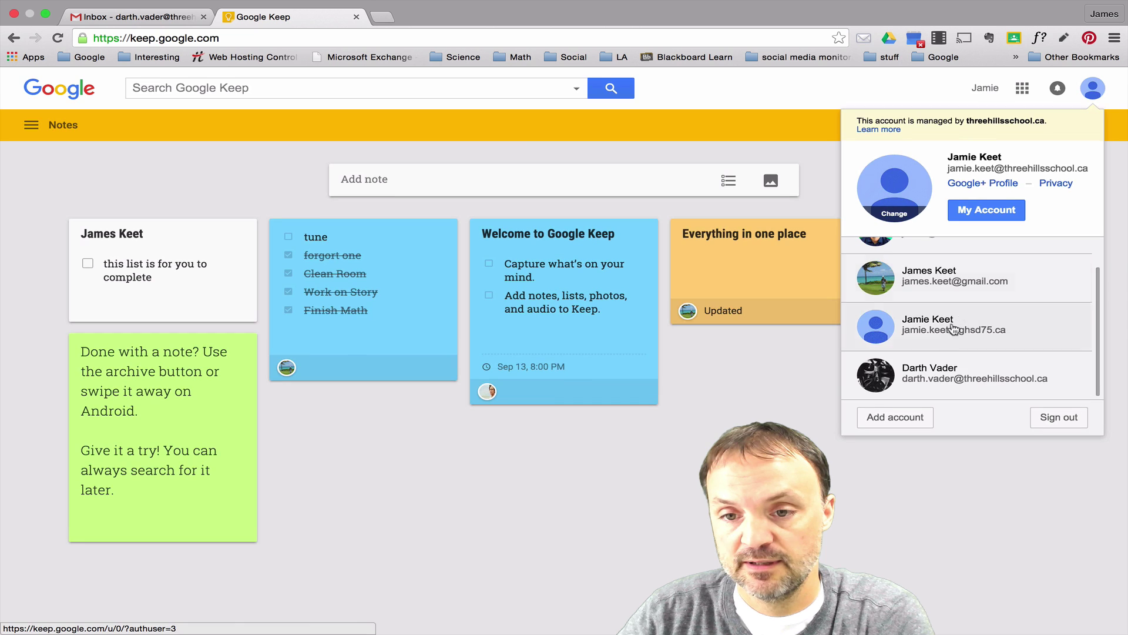
click(943, 375)
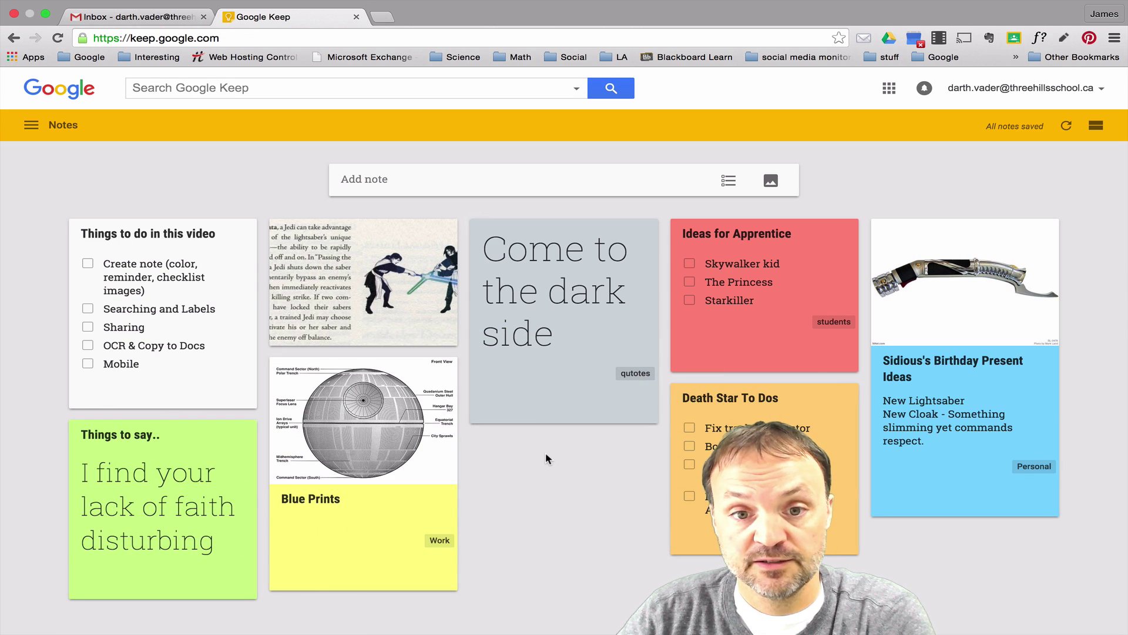
click(889, 91)
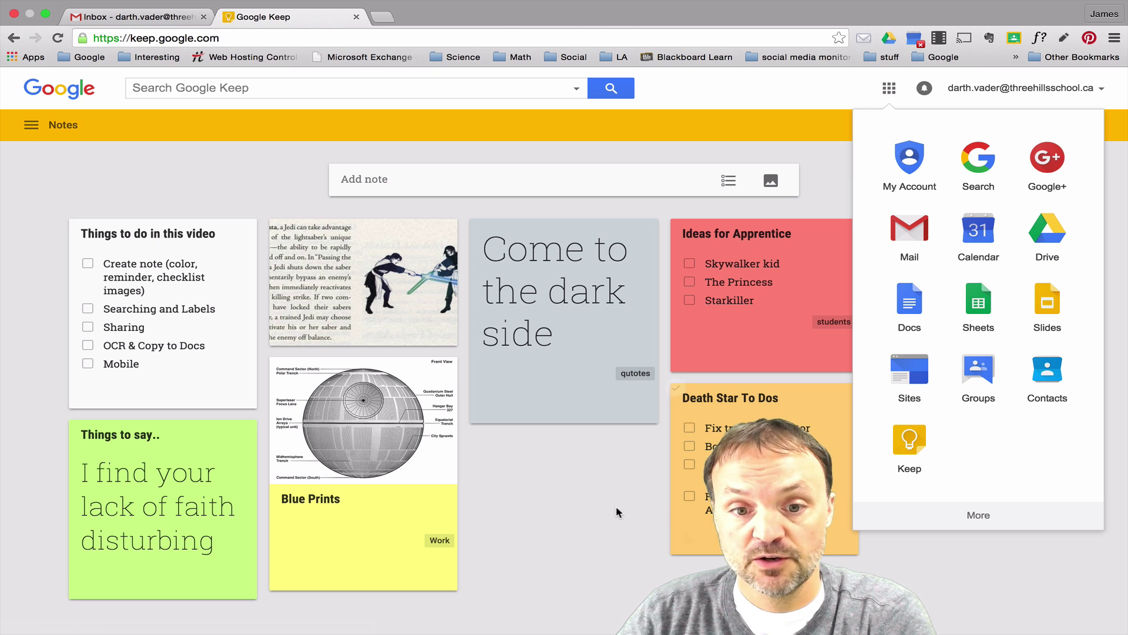
- Add a note titled 'For Example' with lines 'This is very easy' and 'Anyone can do this'
click(585, 503)
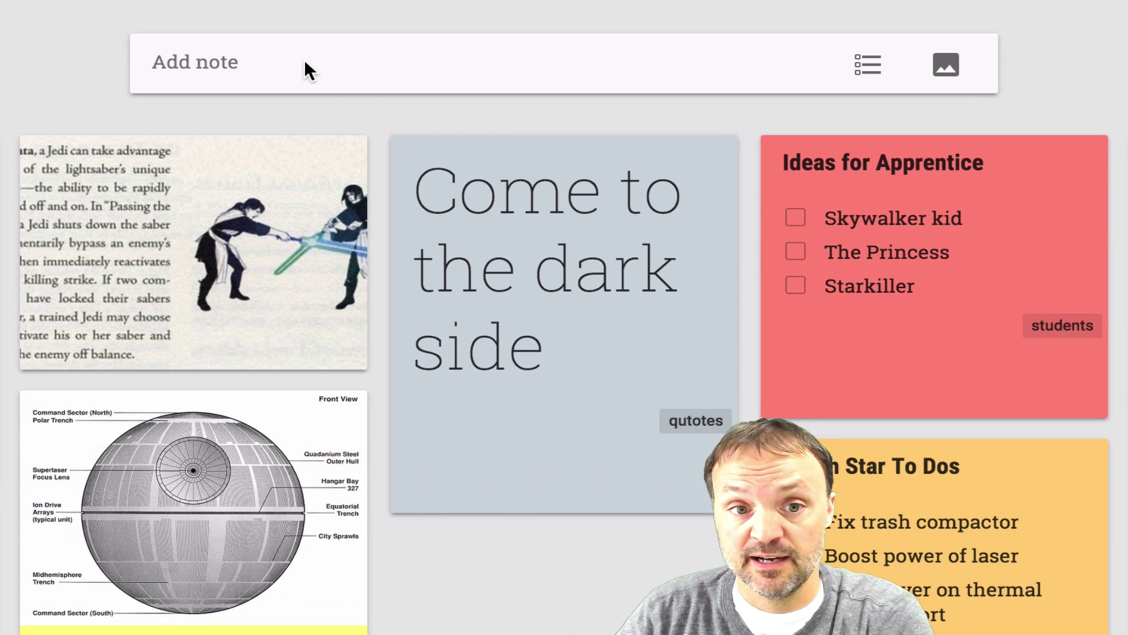
click(375, 126)
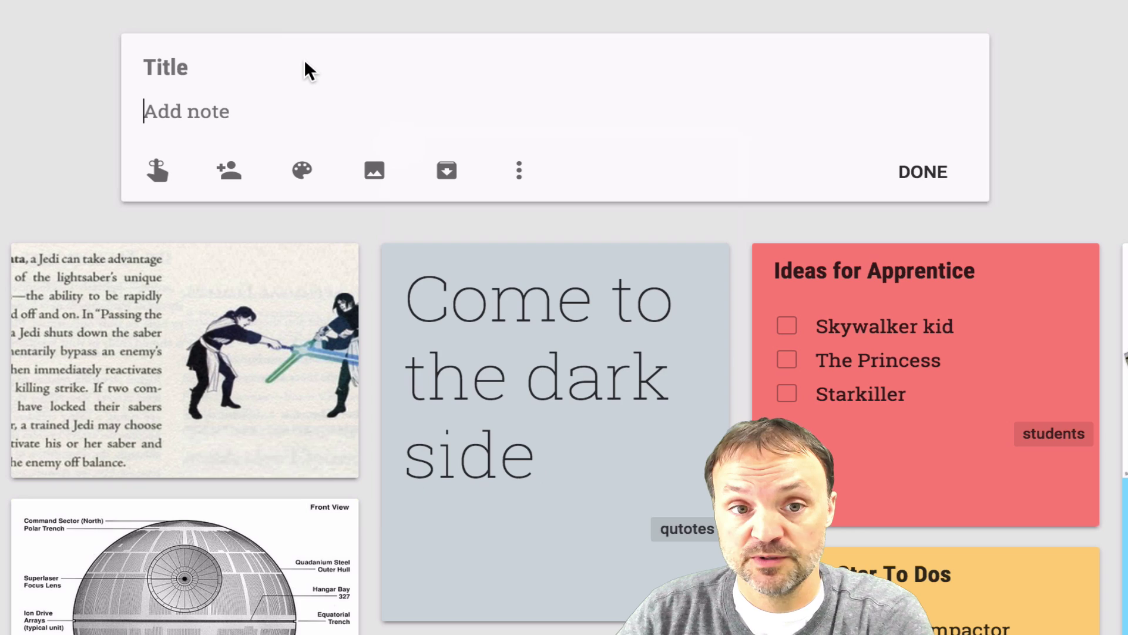
click(238, 66)
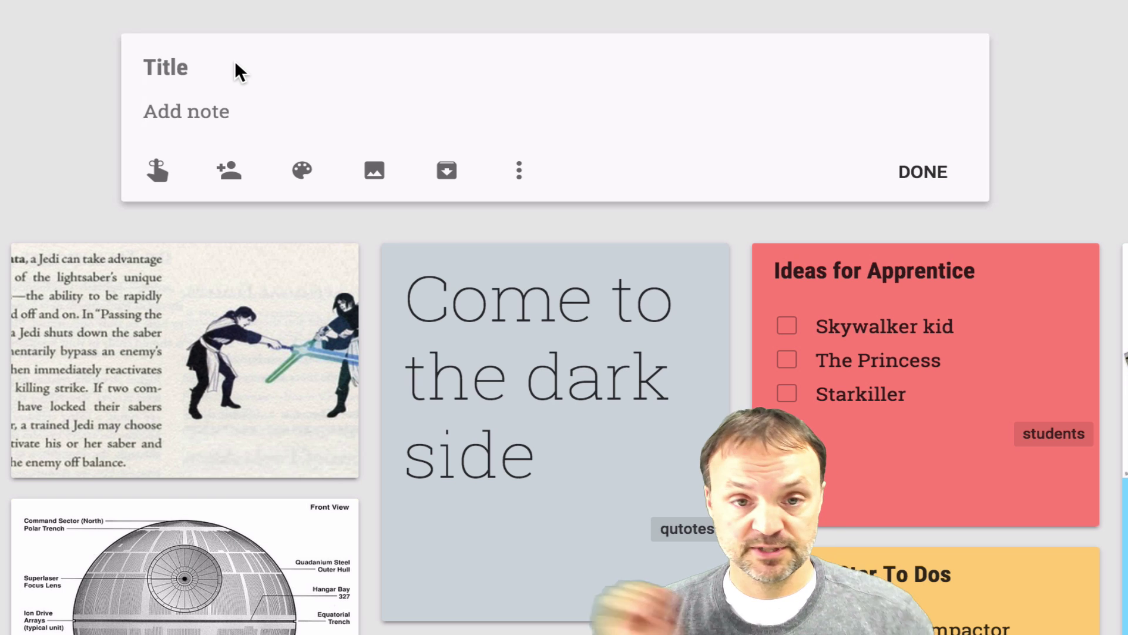
text(For)
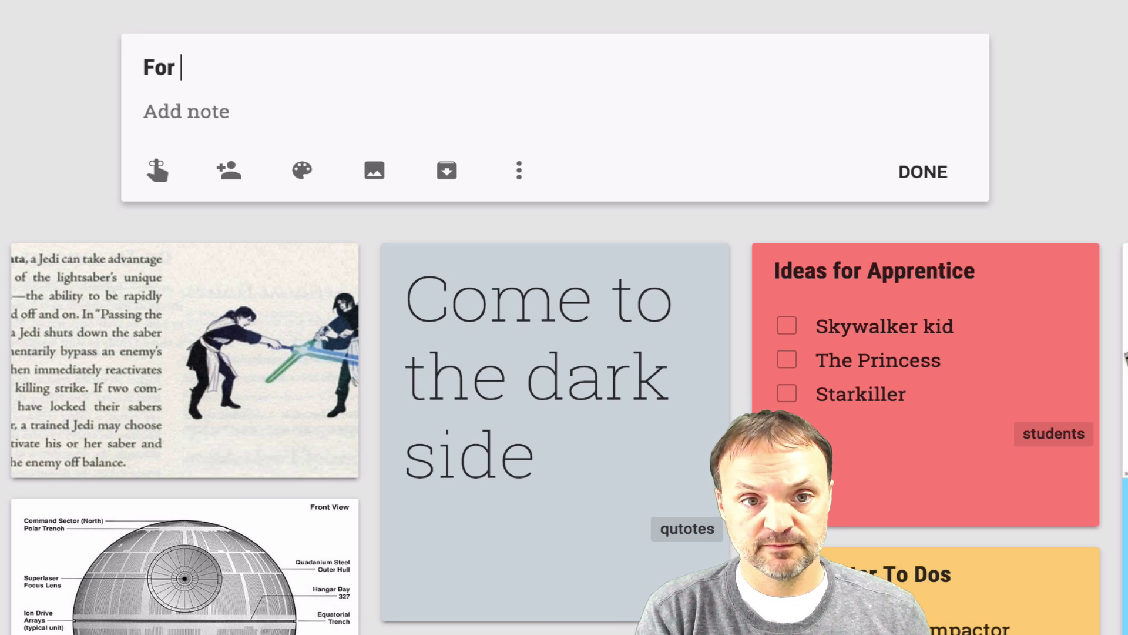
text( Example)
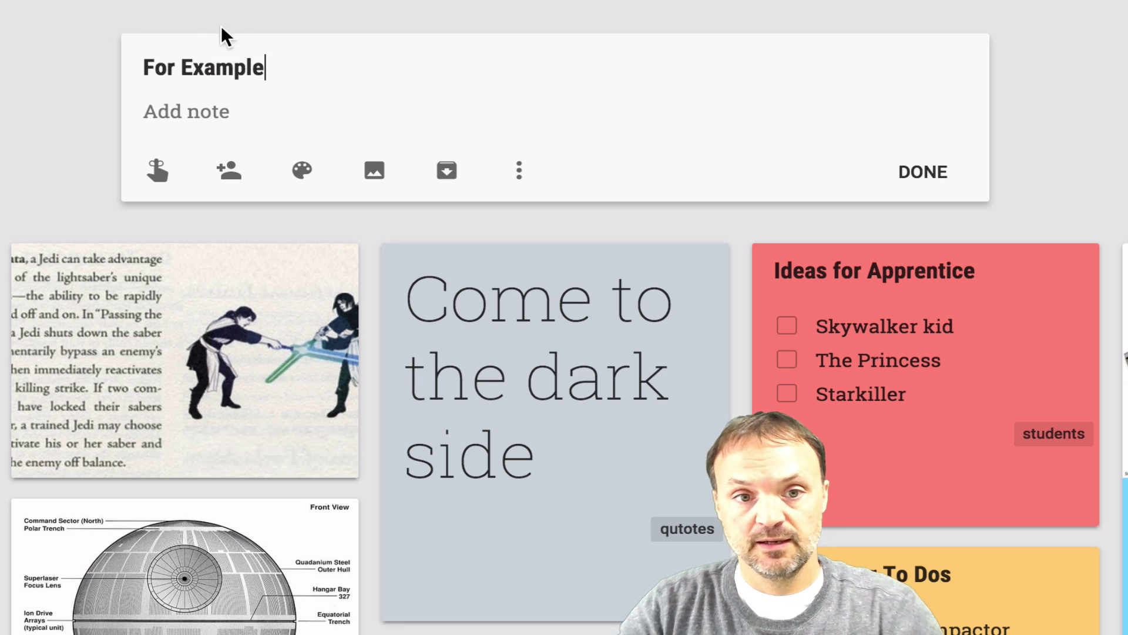
click(209, 111)
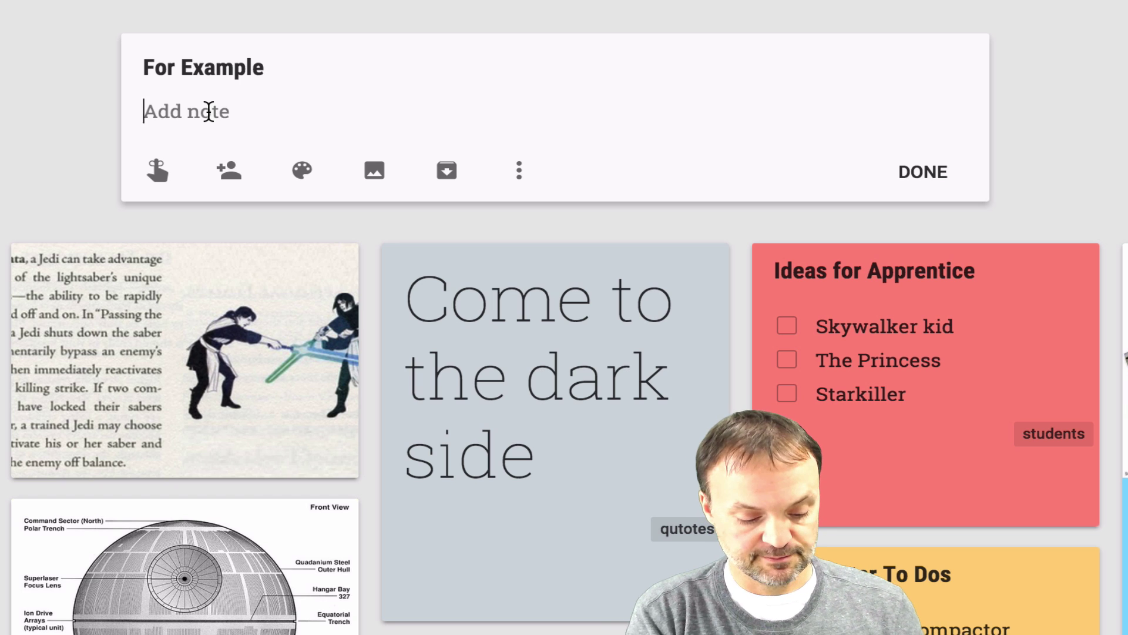
text(This is )
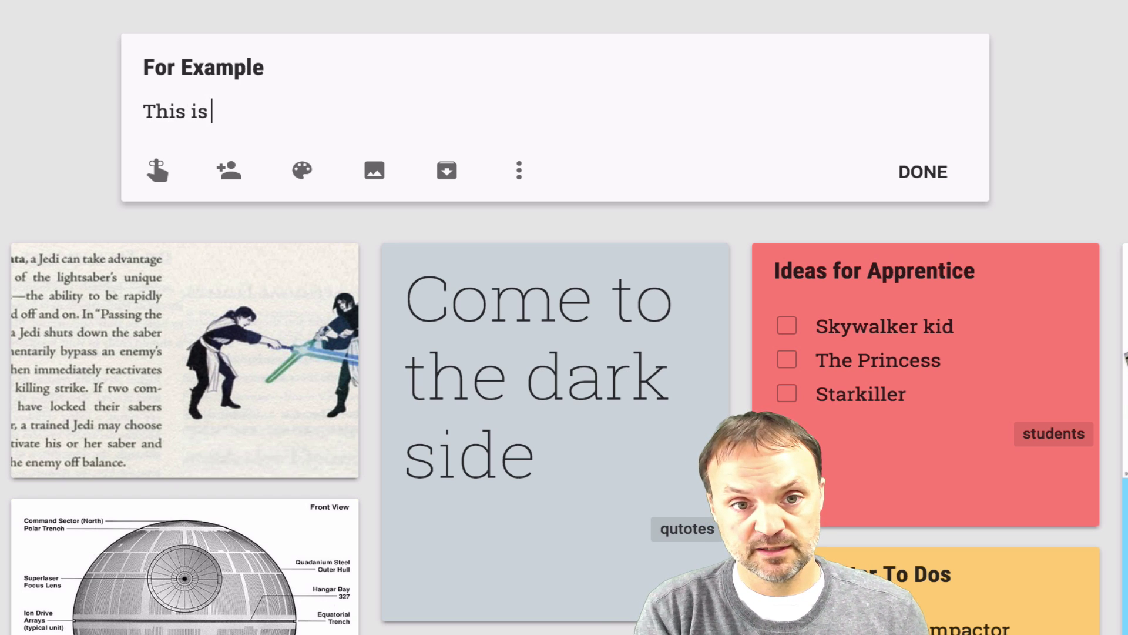
text(very easy)
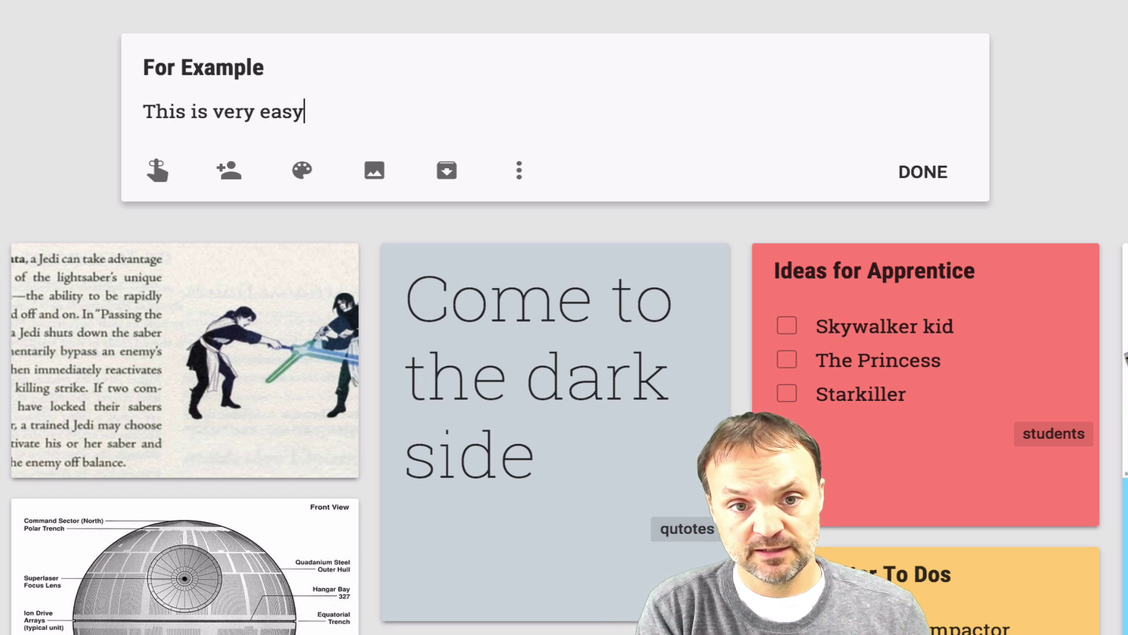
key(Return)
text(Anyone can do this)
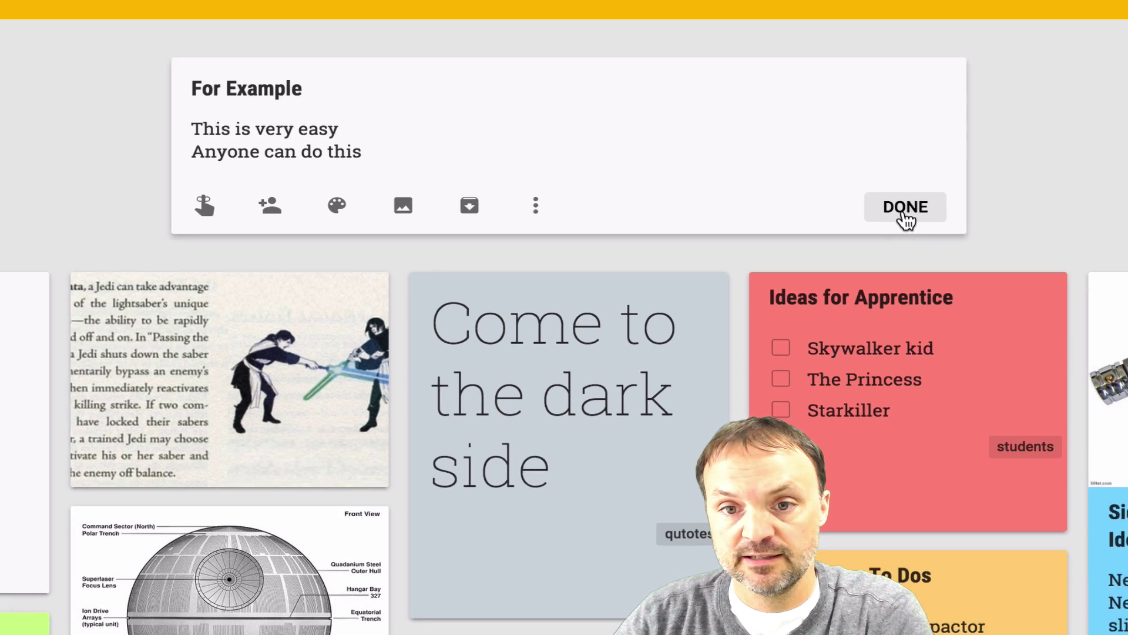
click(922, 197)
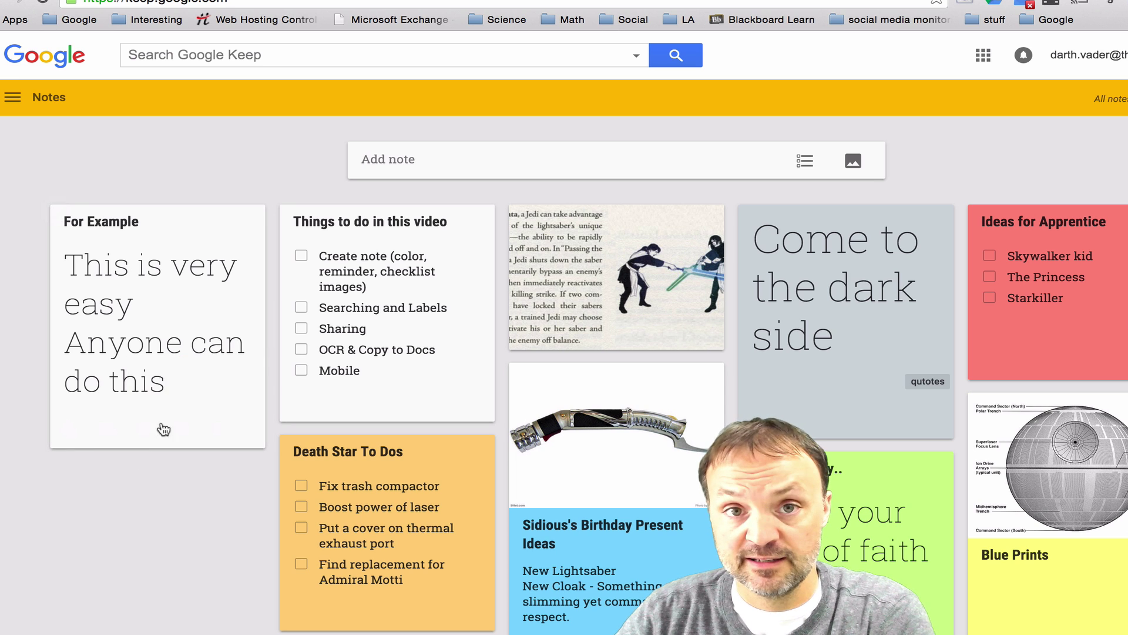
- Colour the For Example note yellow
mouse_move(174, 368)
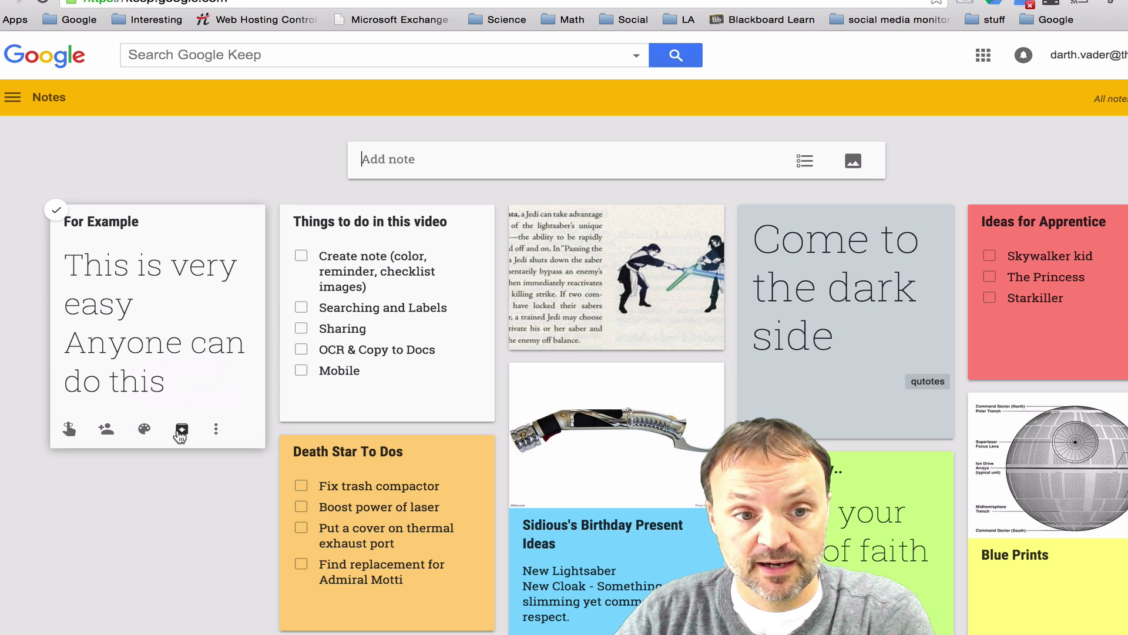
mouse_move(144, 430)
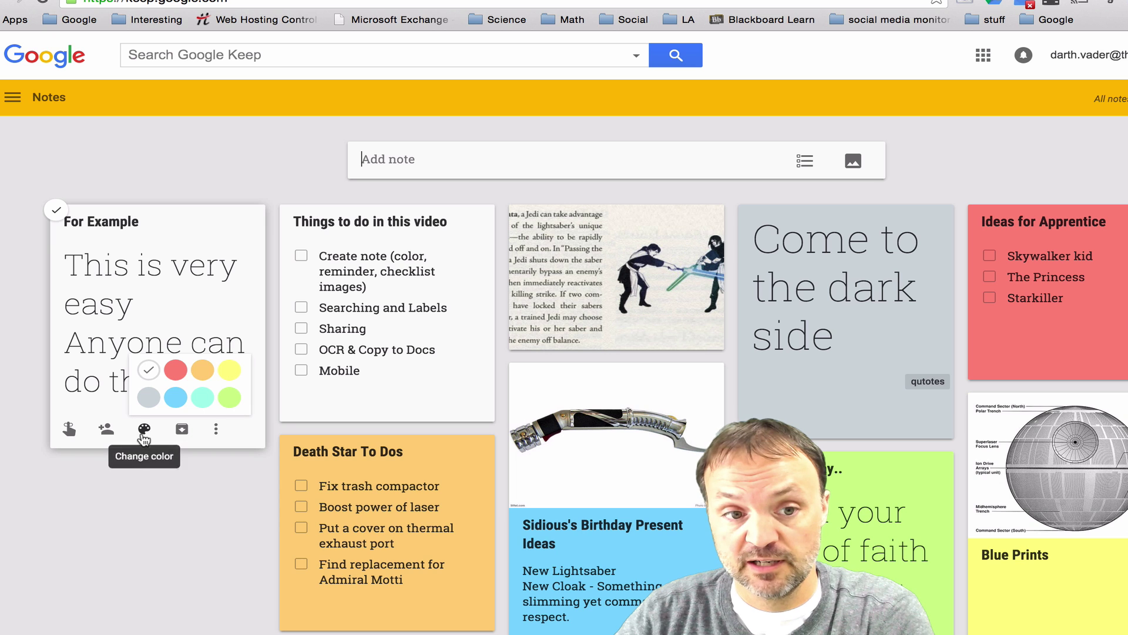
click(231, 372)
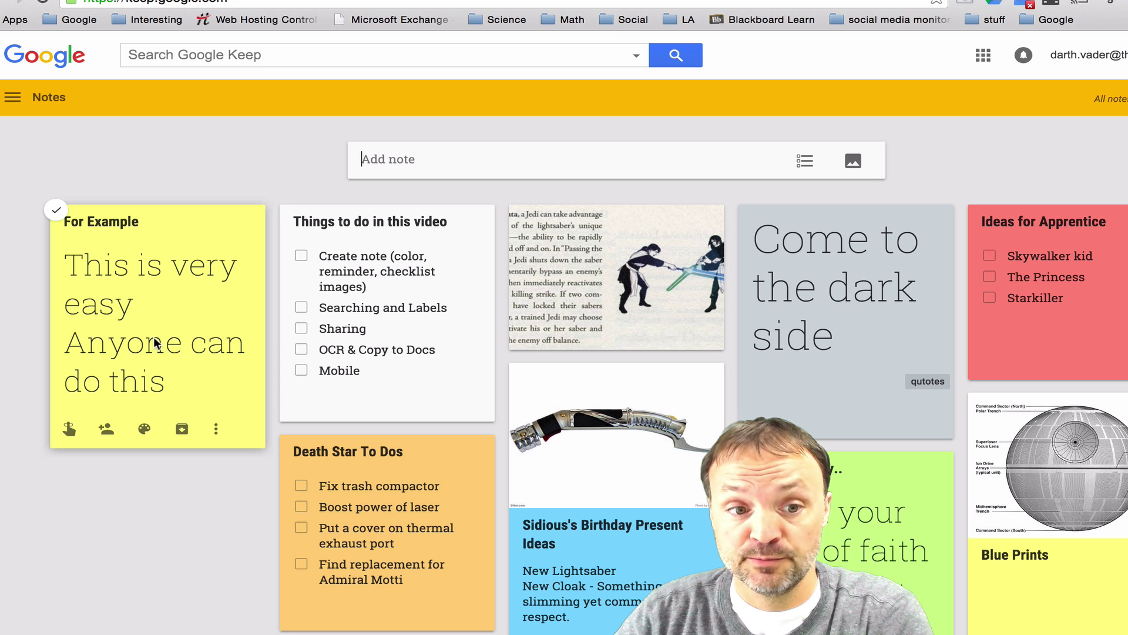
- Turn the For Example note's two lines into checkbox items
click(218, 388)
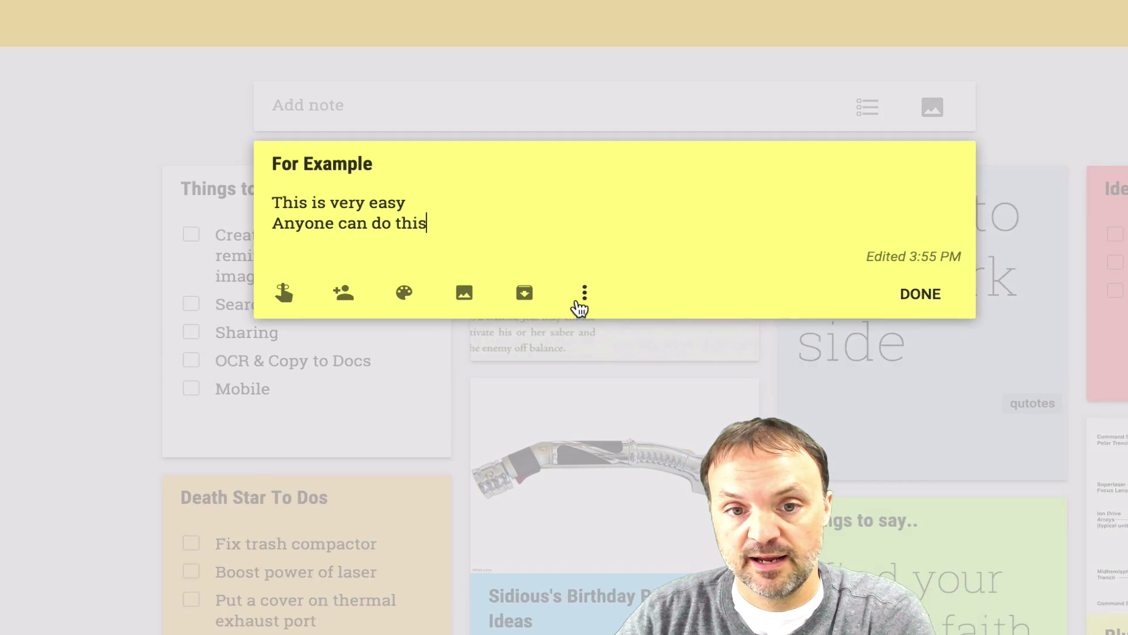
click(581, 296)
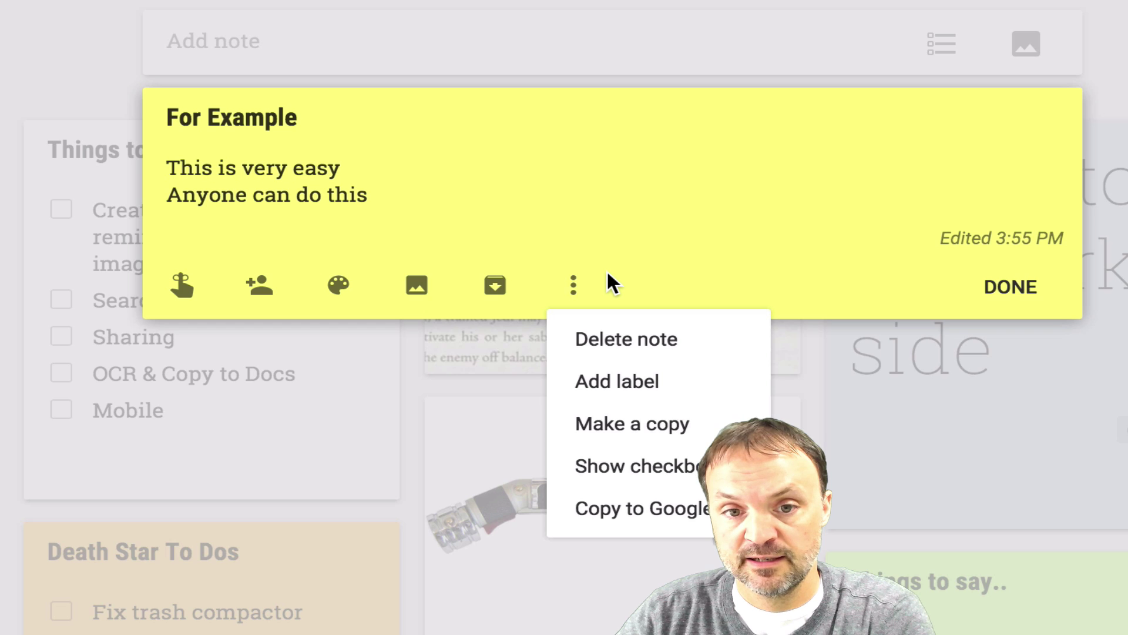
click(671, 471)
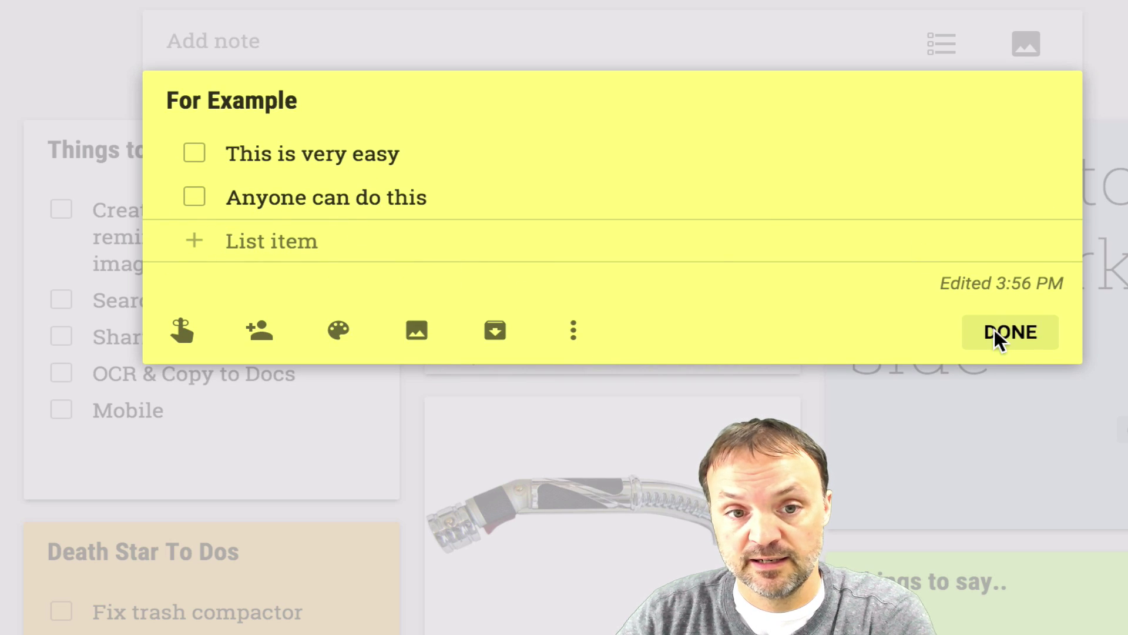
click(1010, 331)
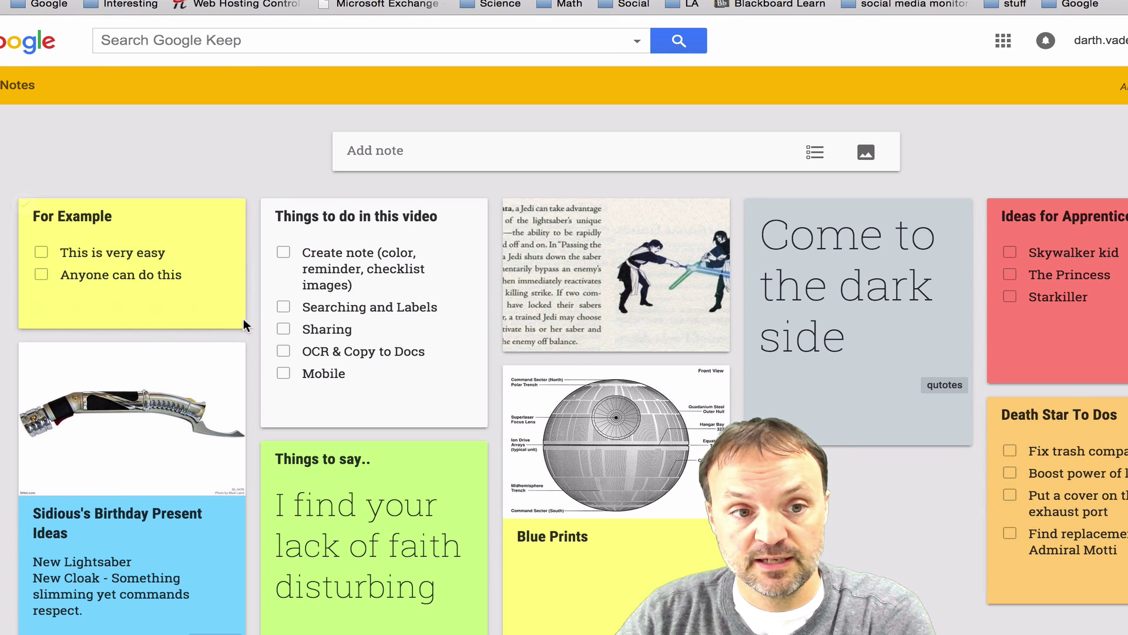
- Tick both For Example checklist items and set a reminder for Today, 8:00 PM
click(41, 252)
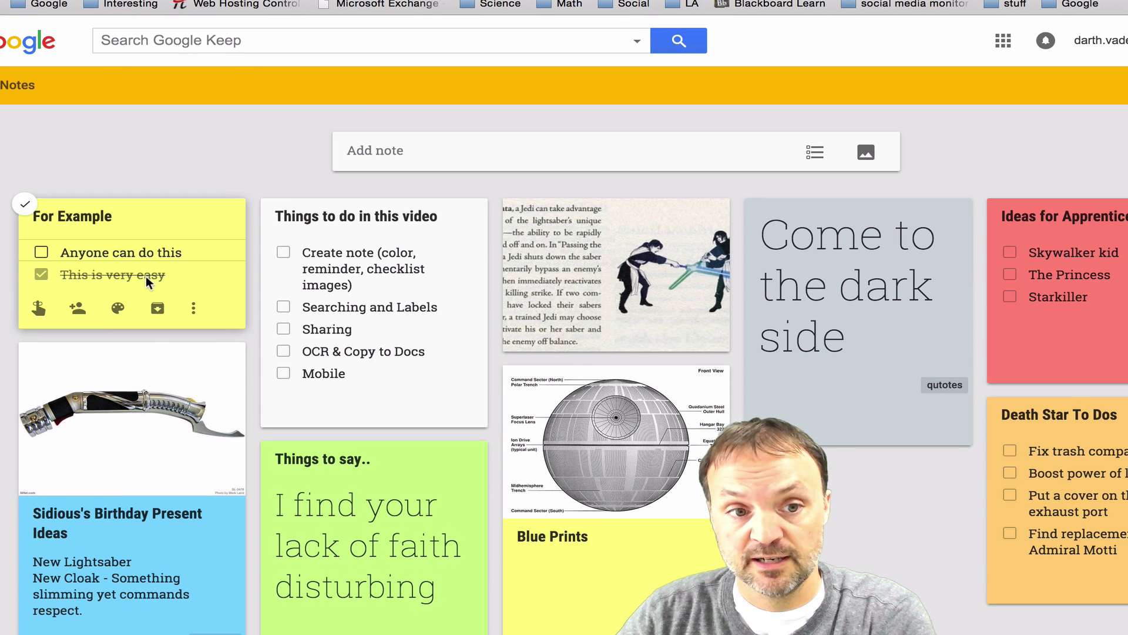
click(41, 253)
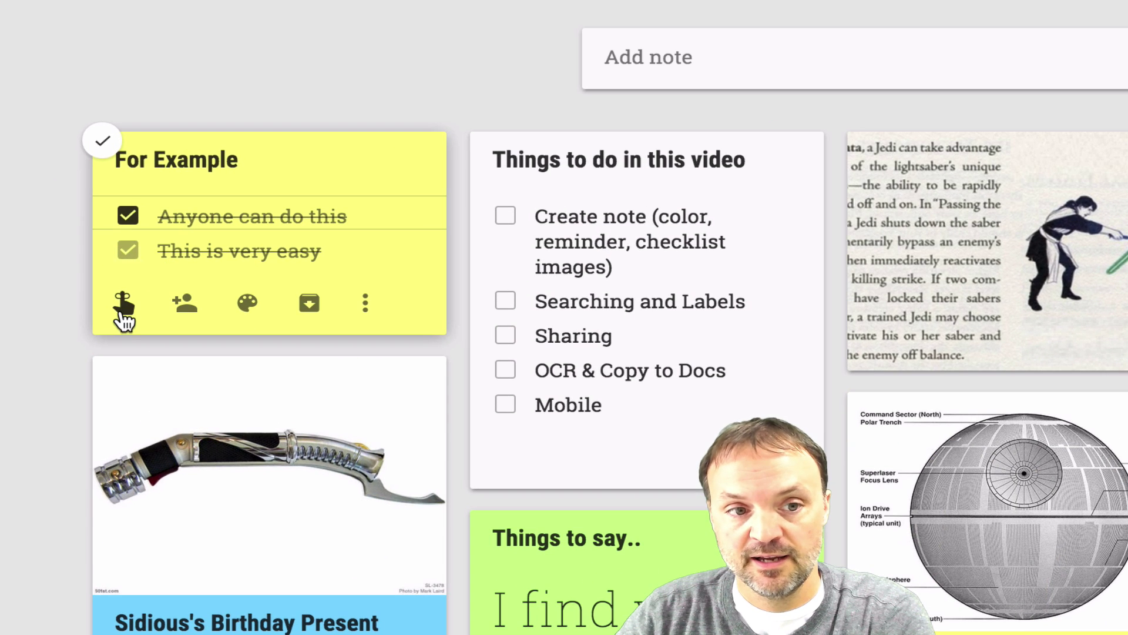
click(122, 318)
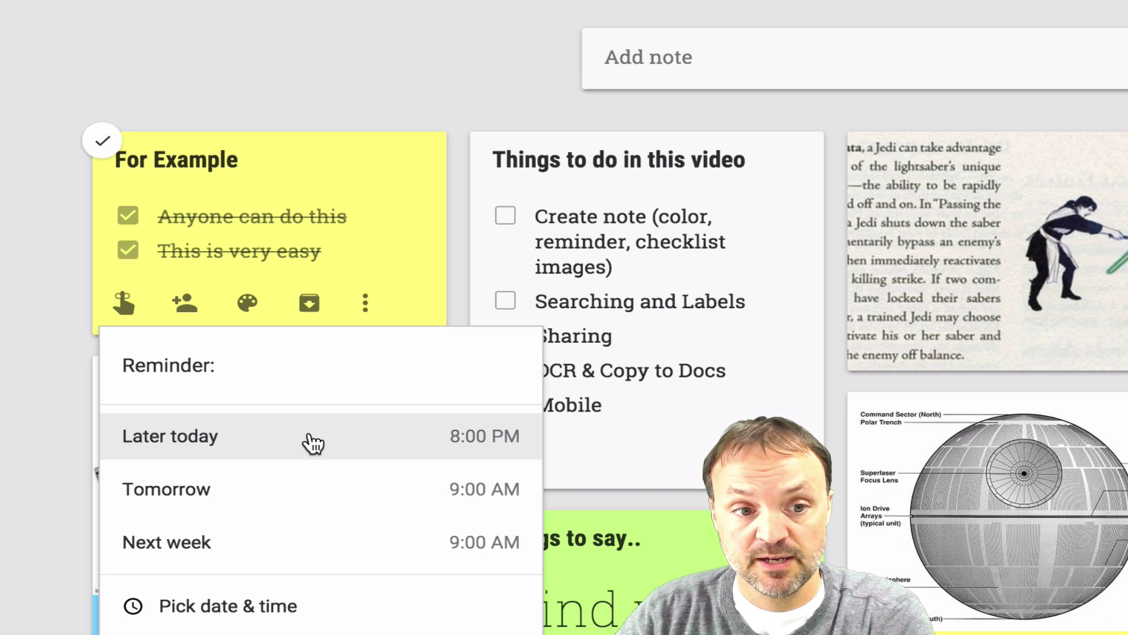
click(258, 451)
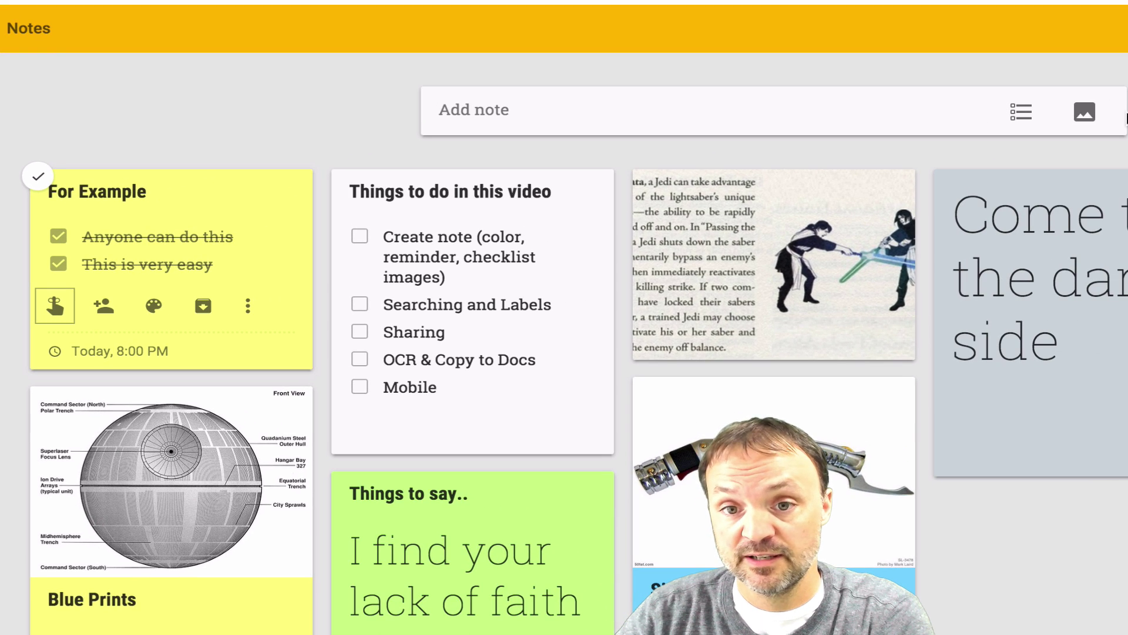
- Create an image note from VaderMeditationChamber-SWBTUC.jpg
click(1085, 115)
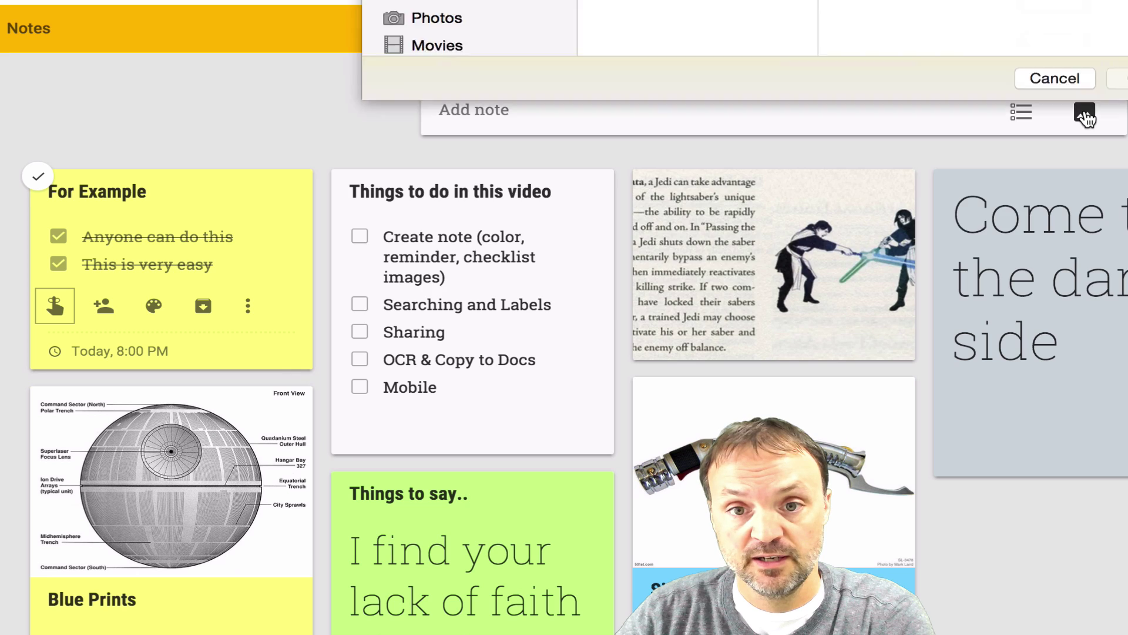
click(647, 143)
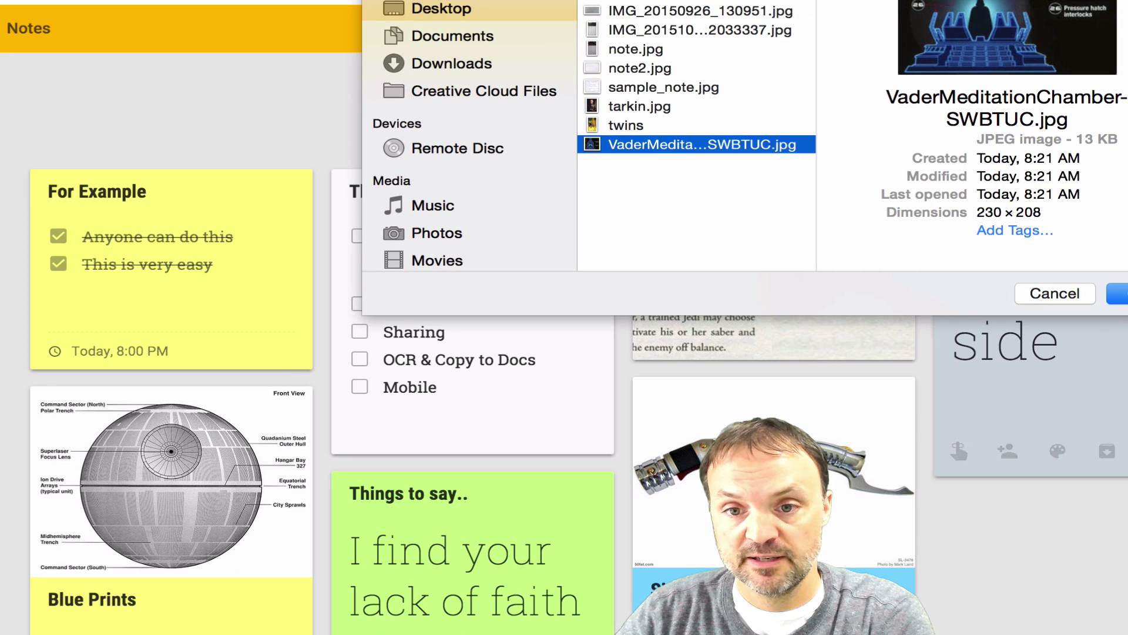
click(1116, 293)
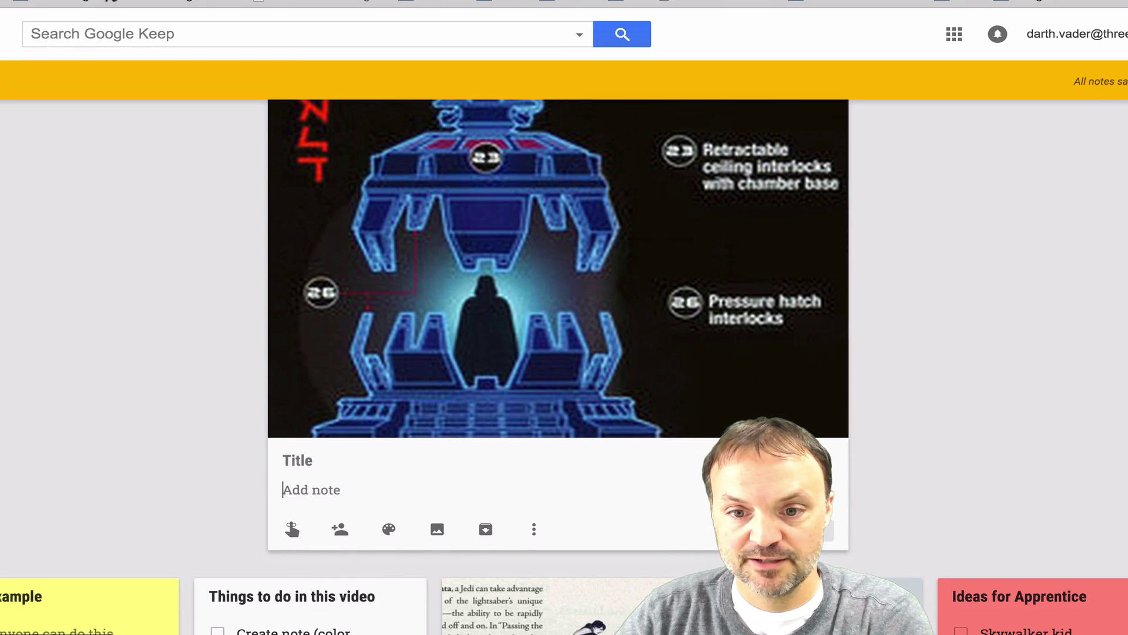
key(Escape)
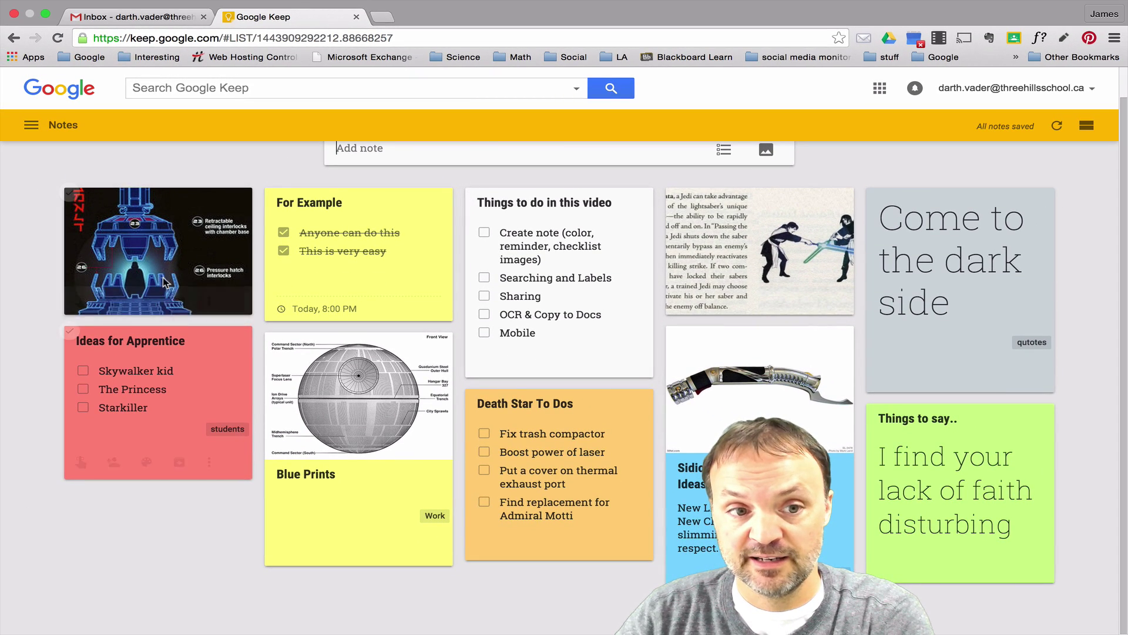
- Drag the Vader image note into the third column below the Jedi image note
drag(188, 239, 611, 459)
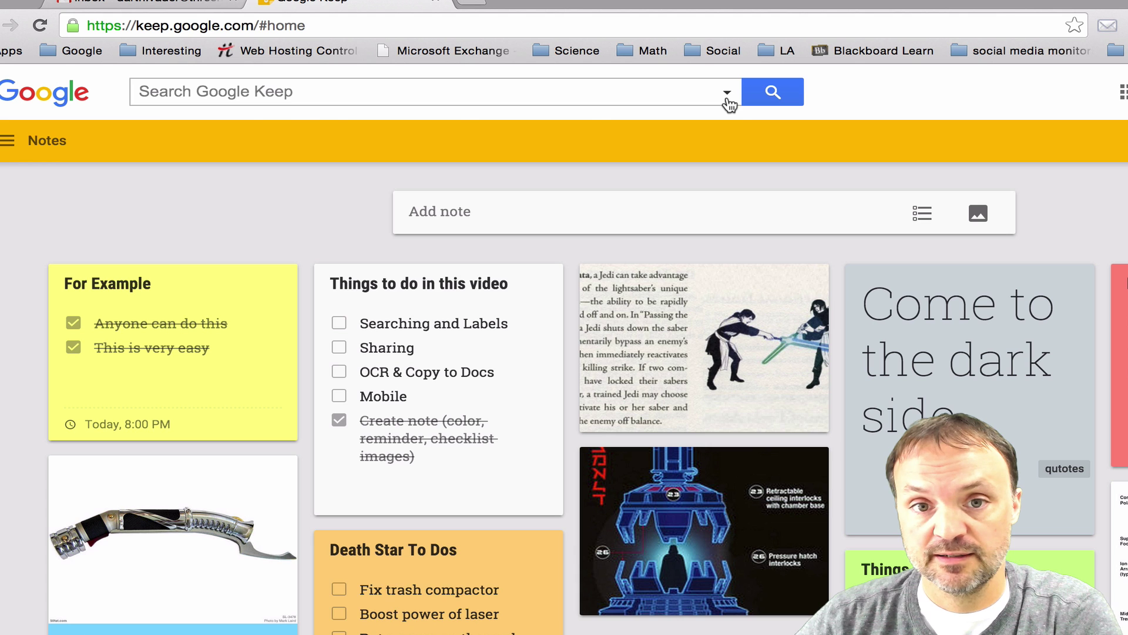
click(727, 93)
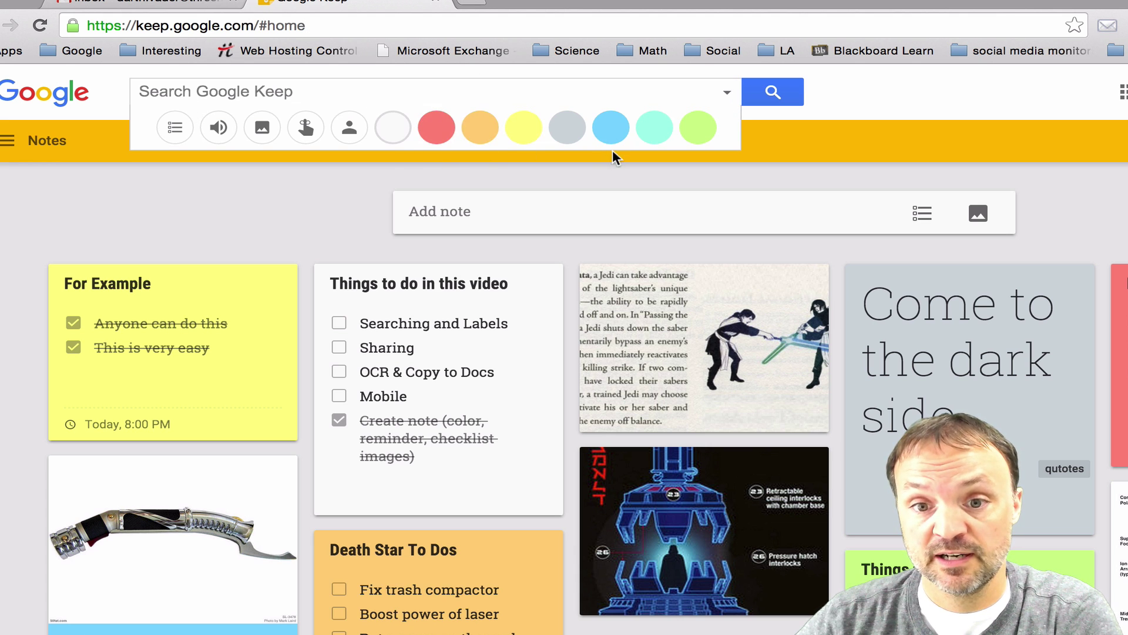
click(436, 127)
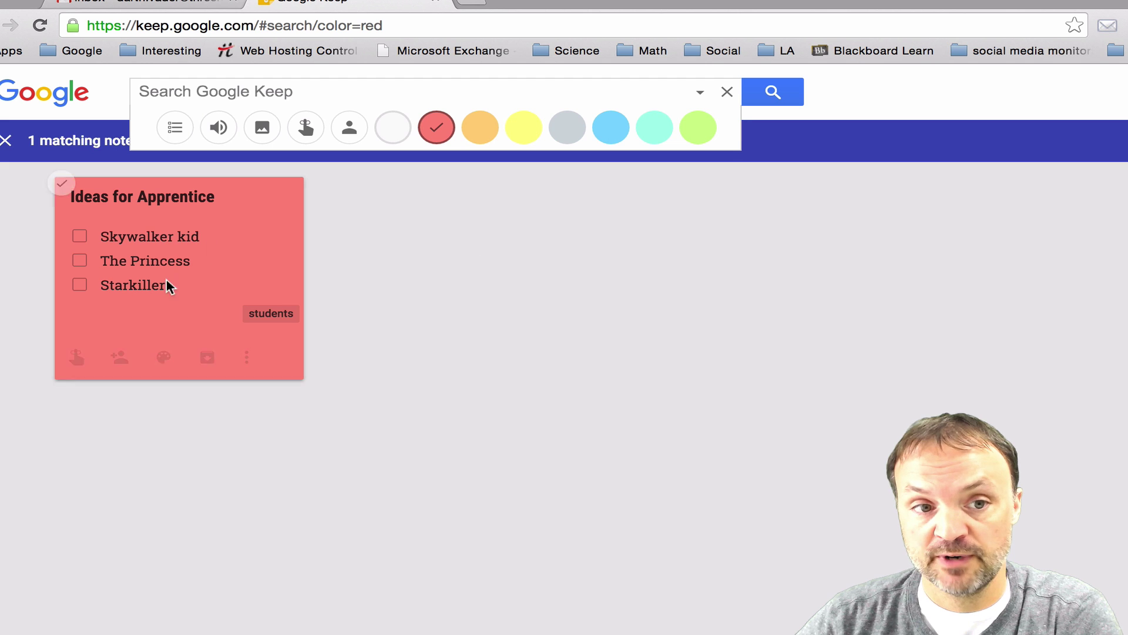
click(413, 217)
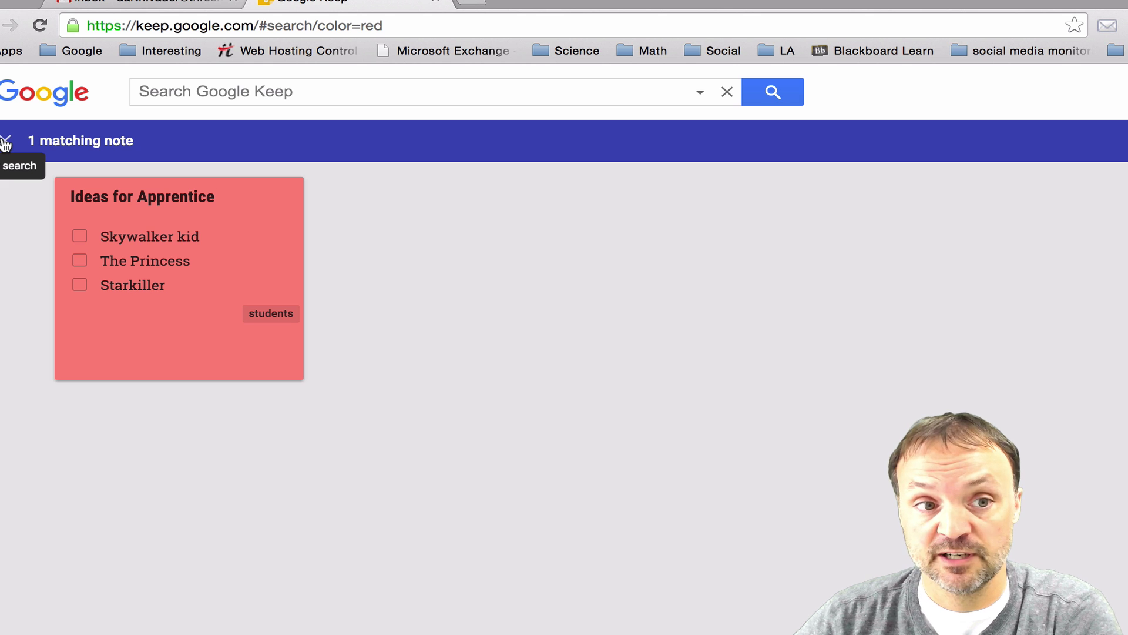
click(4, 142)
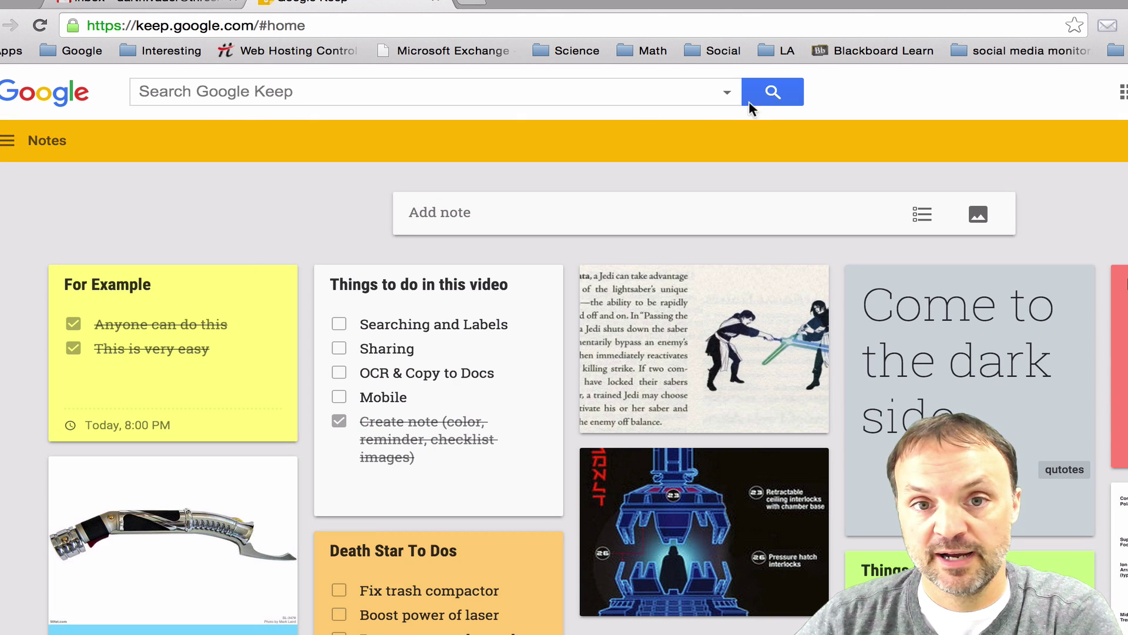
click(724, 96)
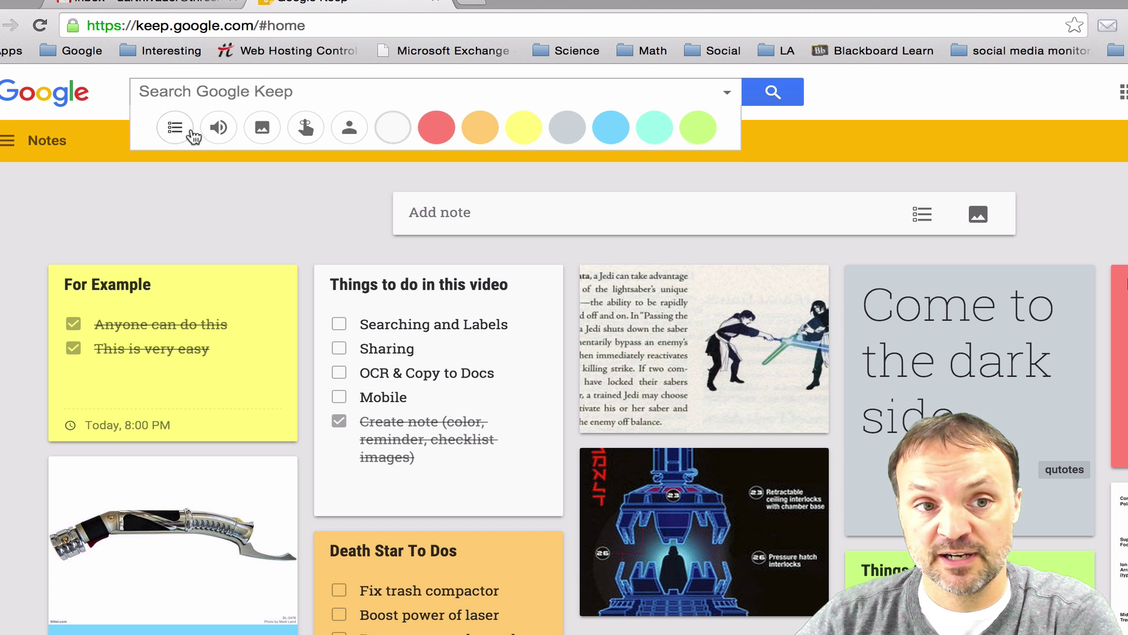
click(262, 128)
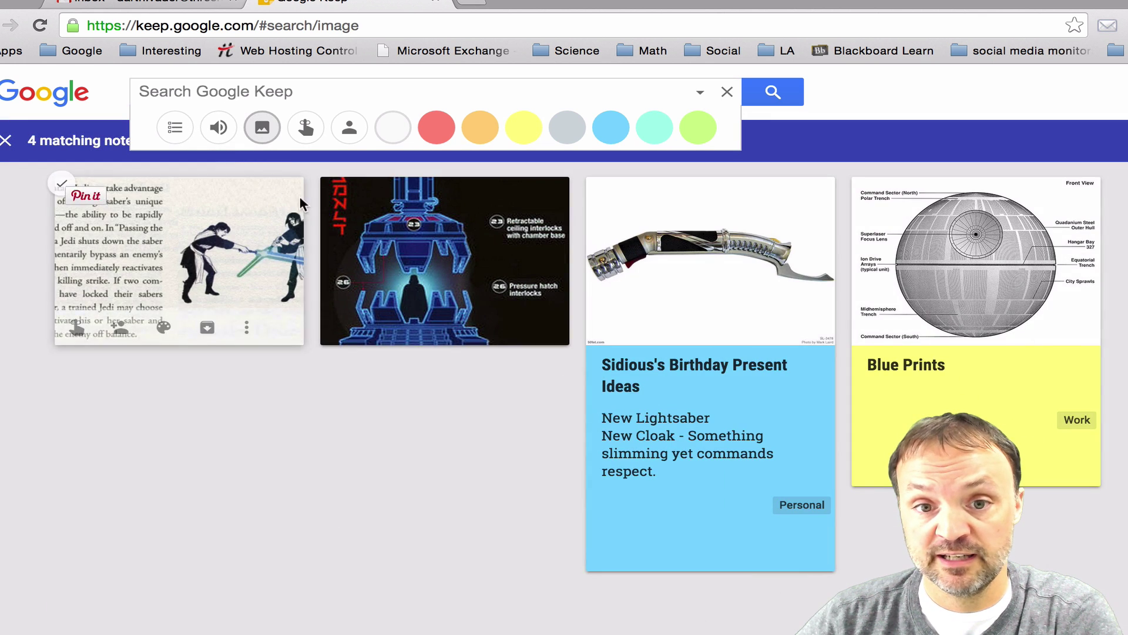
mouse_move(493, 337)
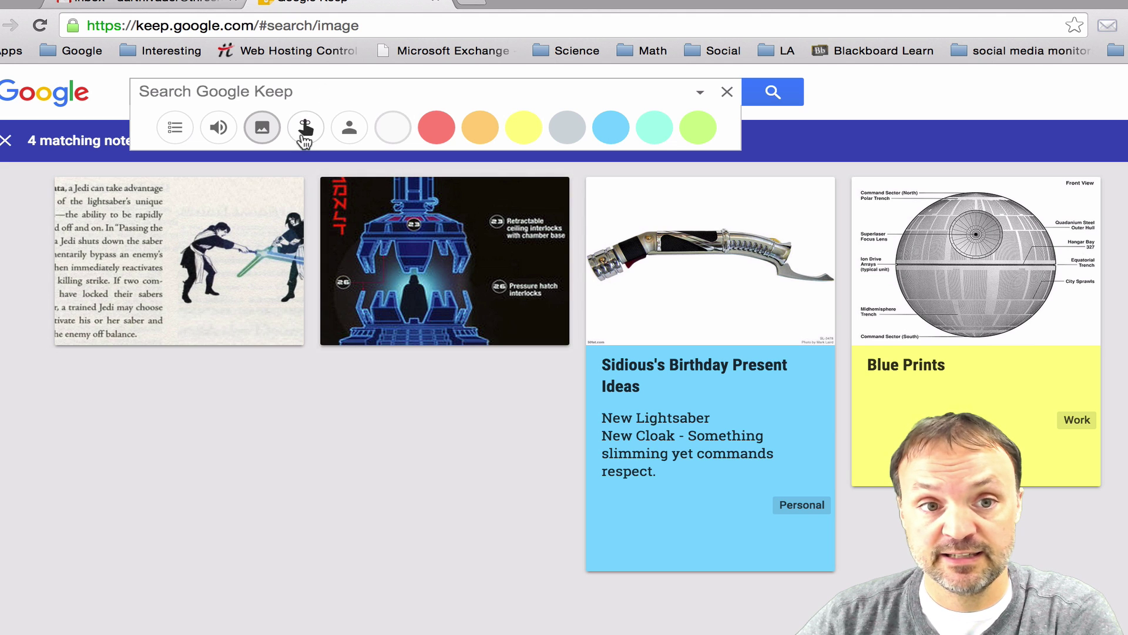
click(306, 129)
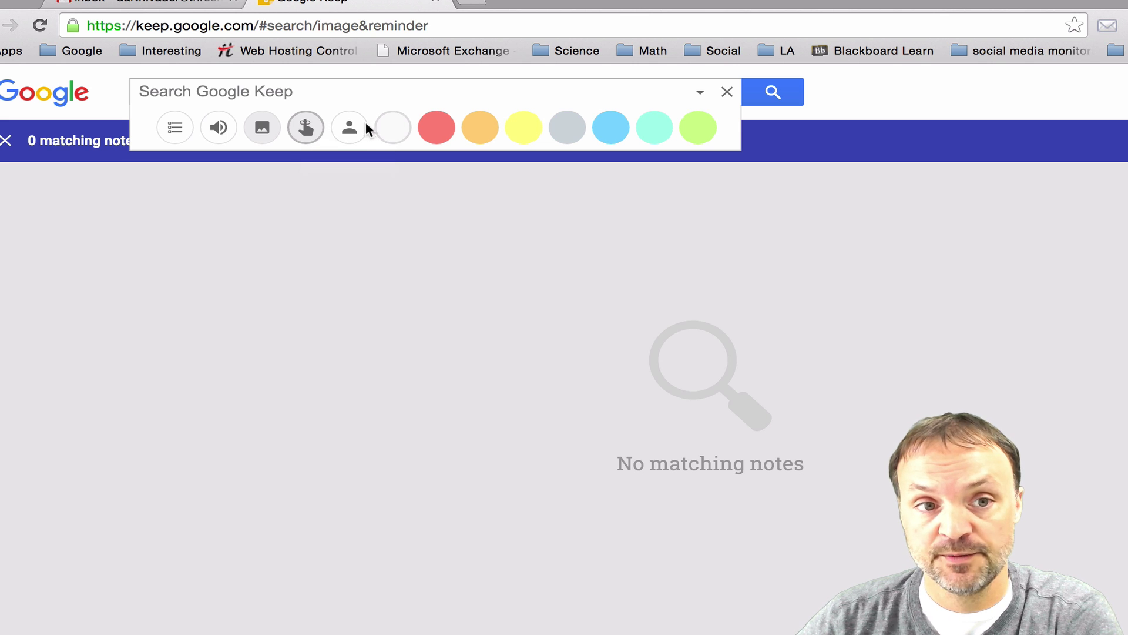
click(137, 215)
click(266, 86)
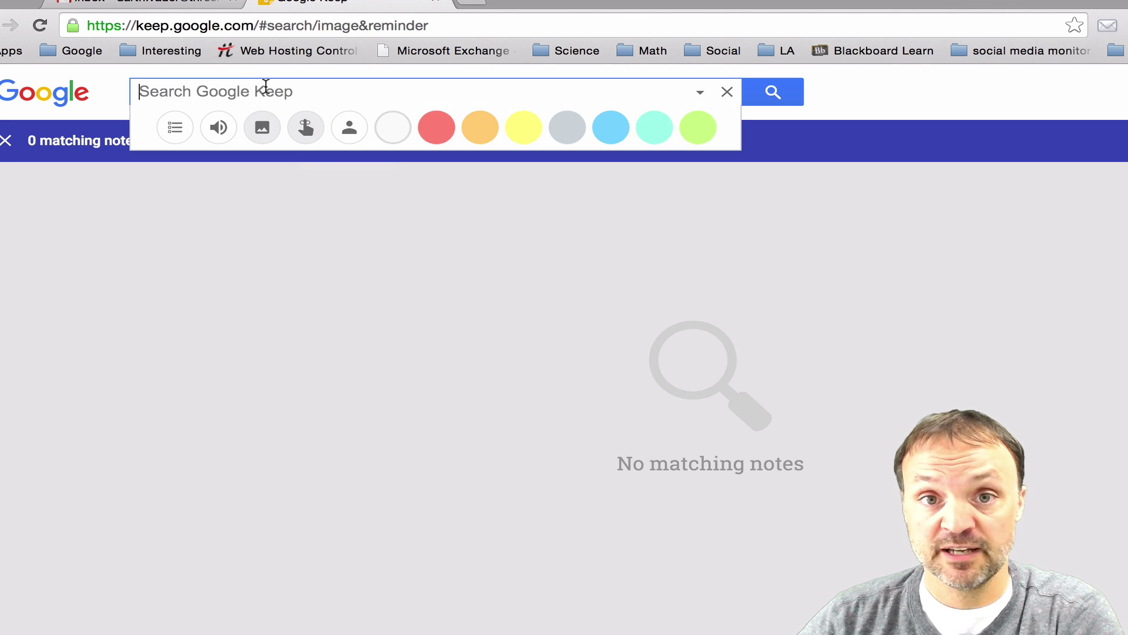
click(188, 253)
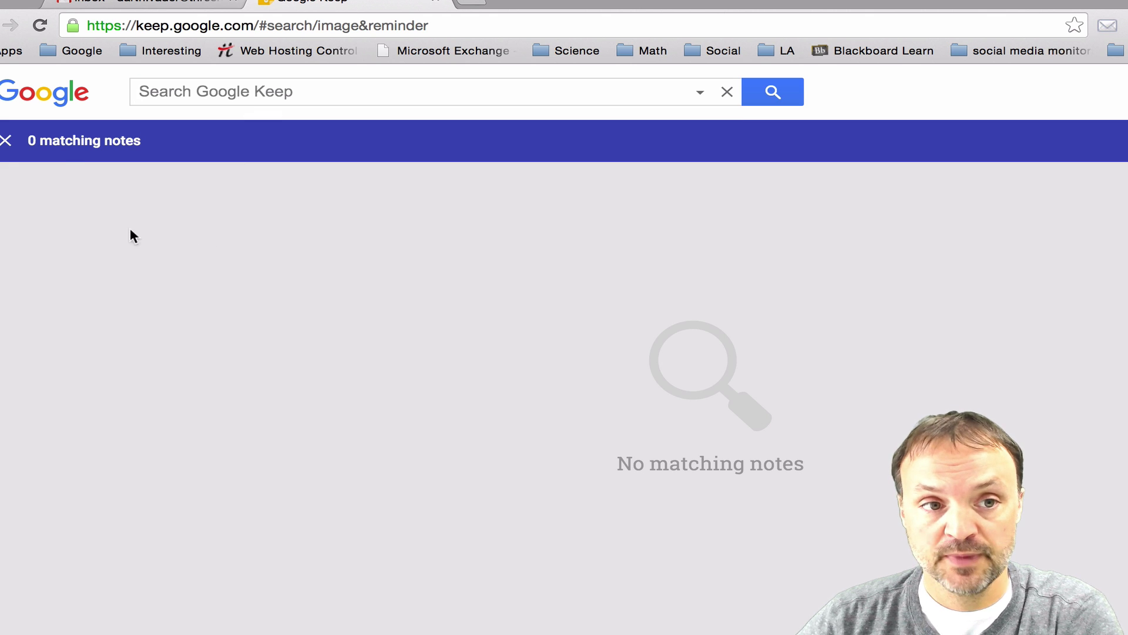
click(6, 140)
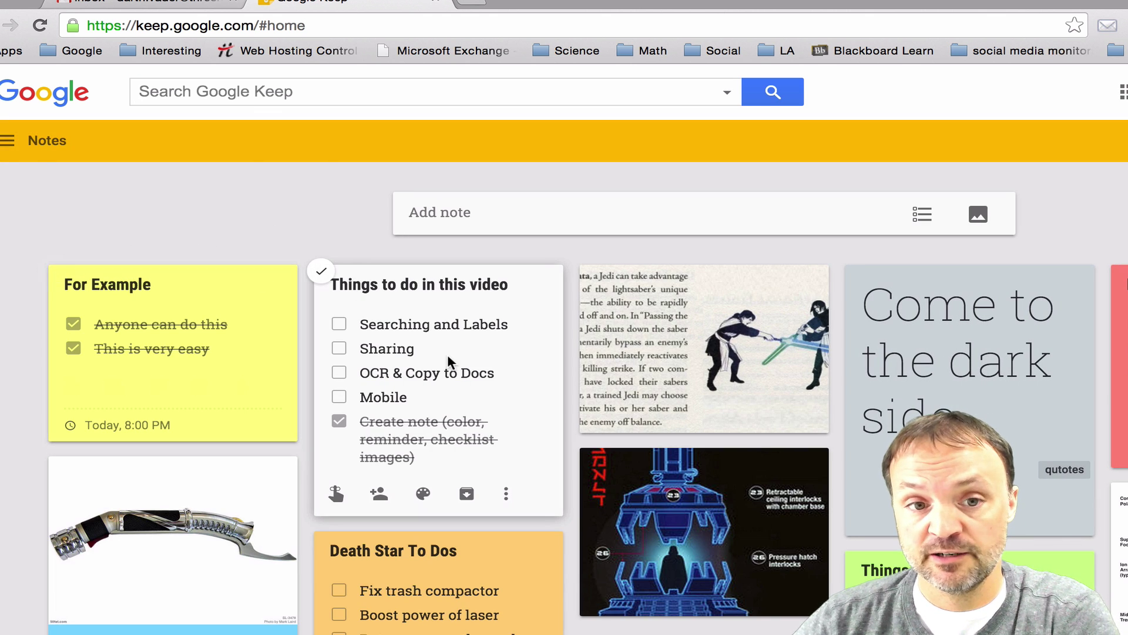
scroll(645, 437, down, 2)
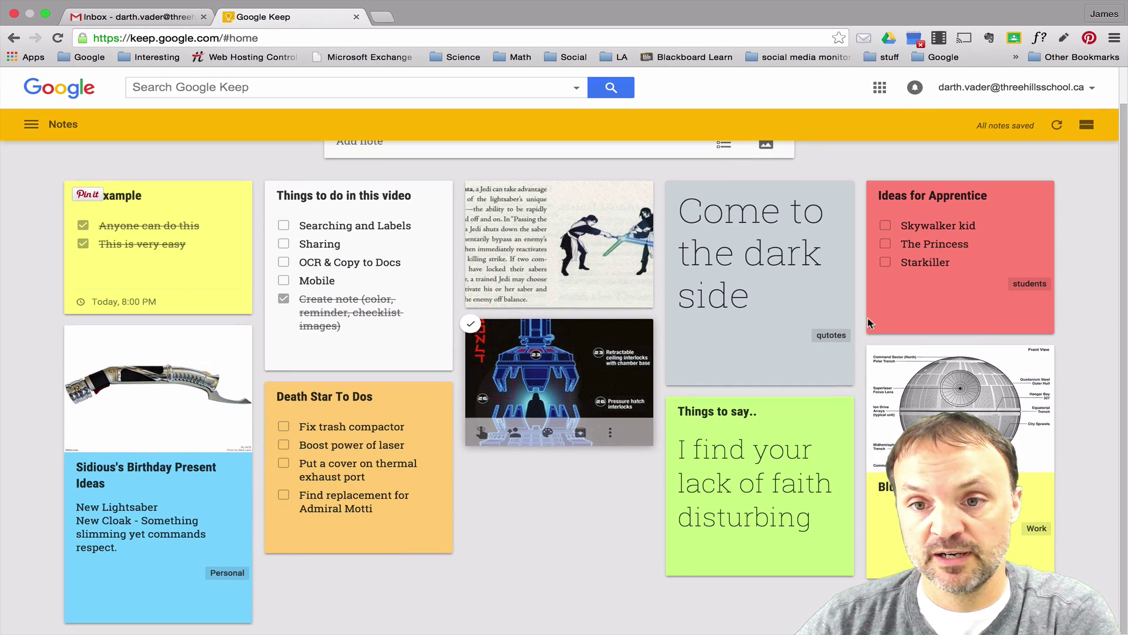
mouse_move(566, 438)
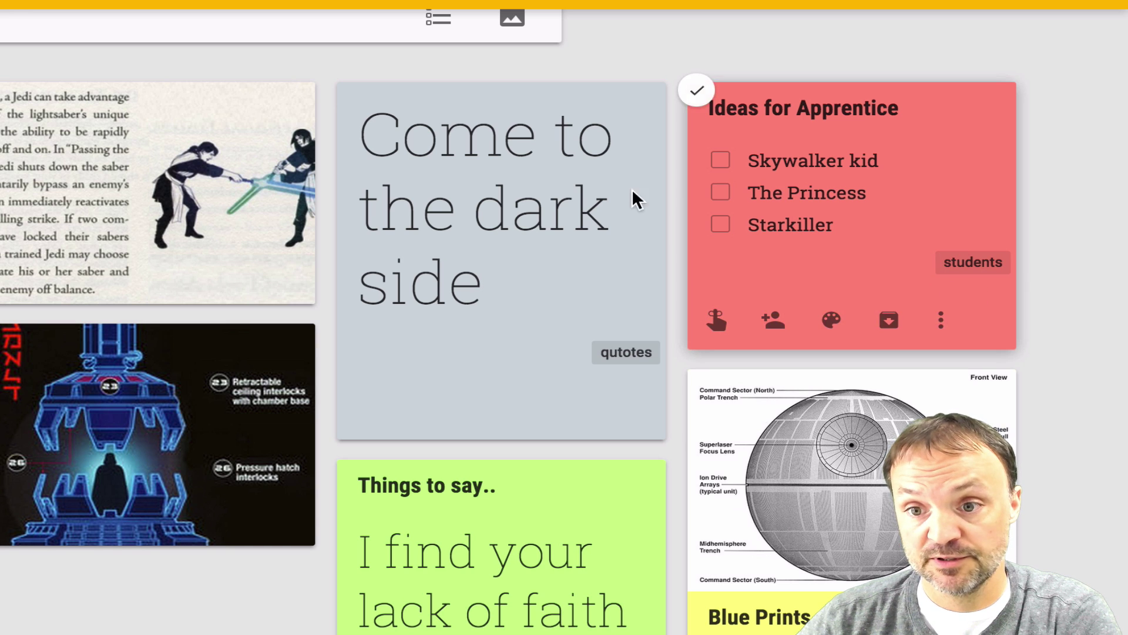
click(0, 0)
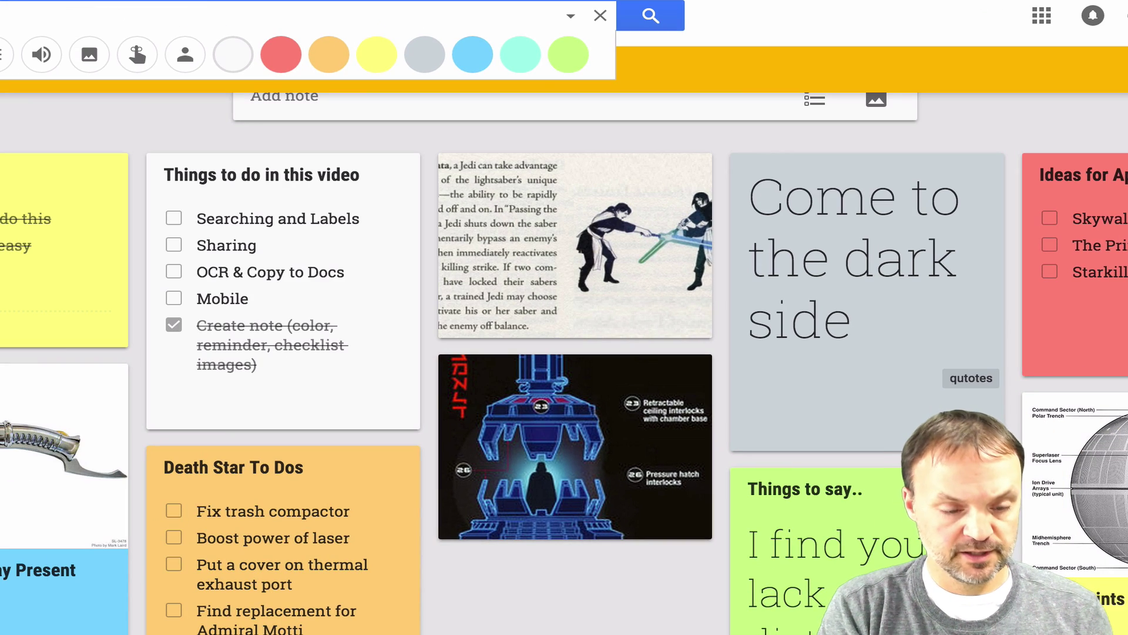
click(281, 54)
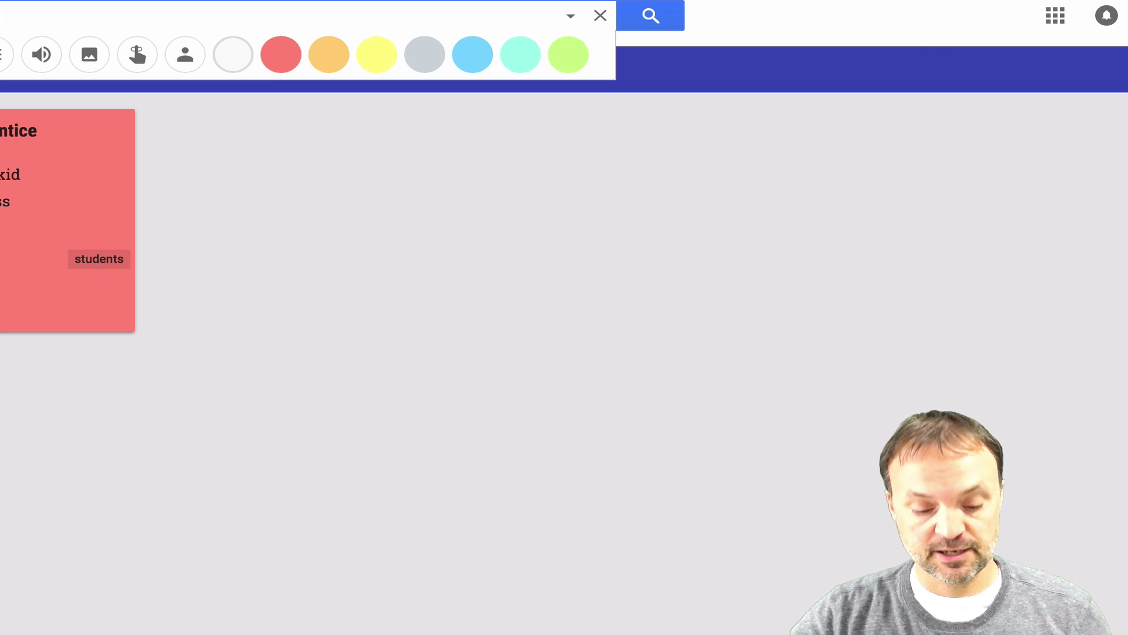
text(nts)
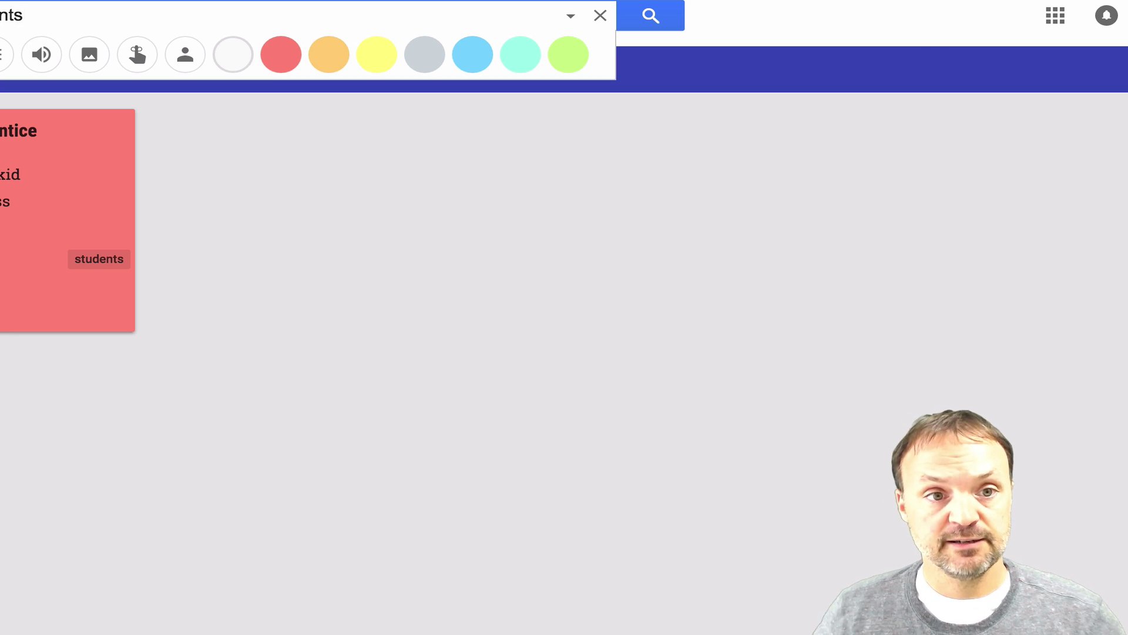
click(459, 306)
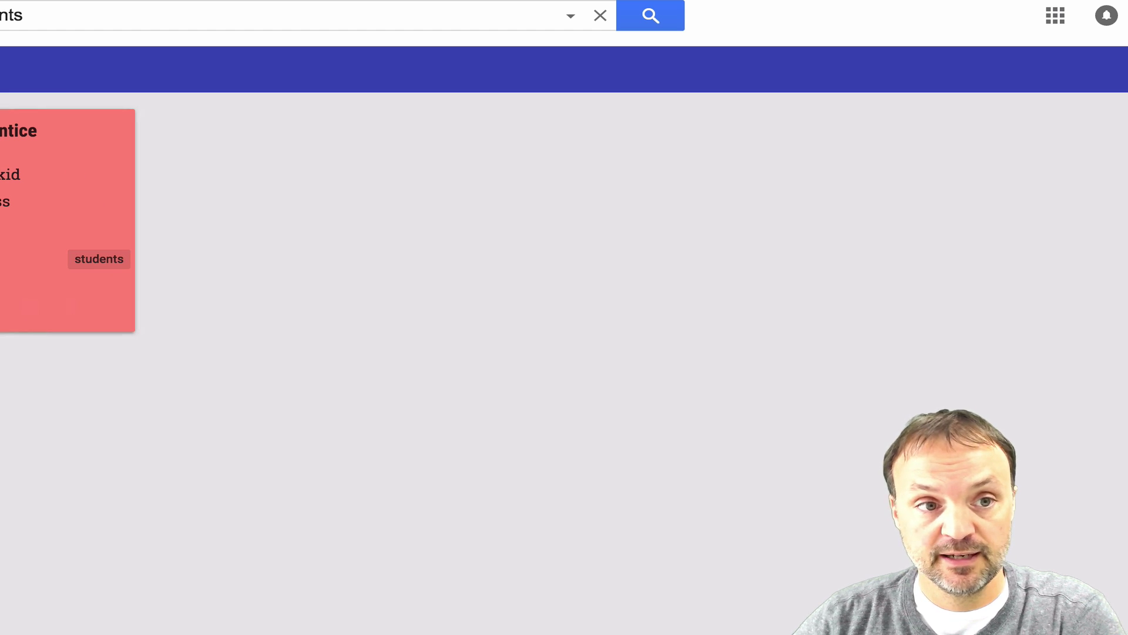
click(599, 15)
scroll(587, 529, down, 1)
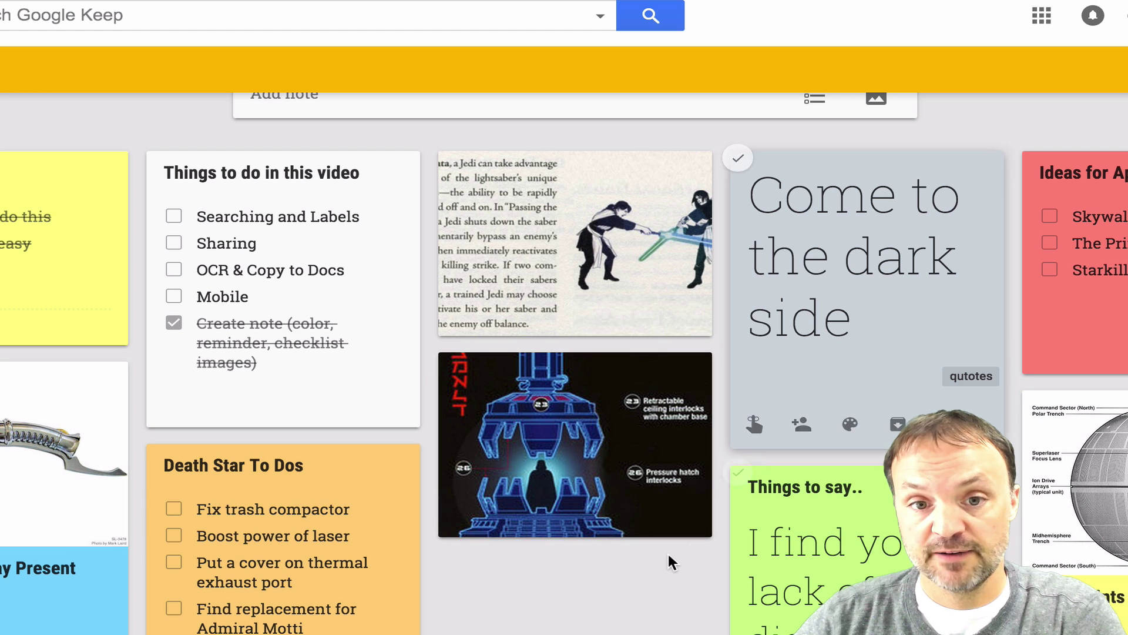
- Give the lightsaber text image note a new 'training' label and close it
click(652, 260)
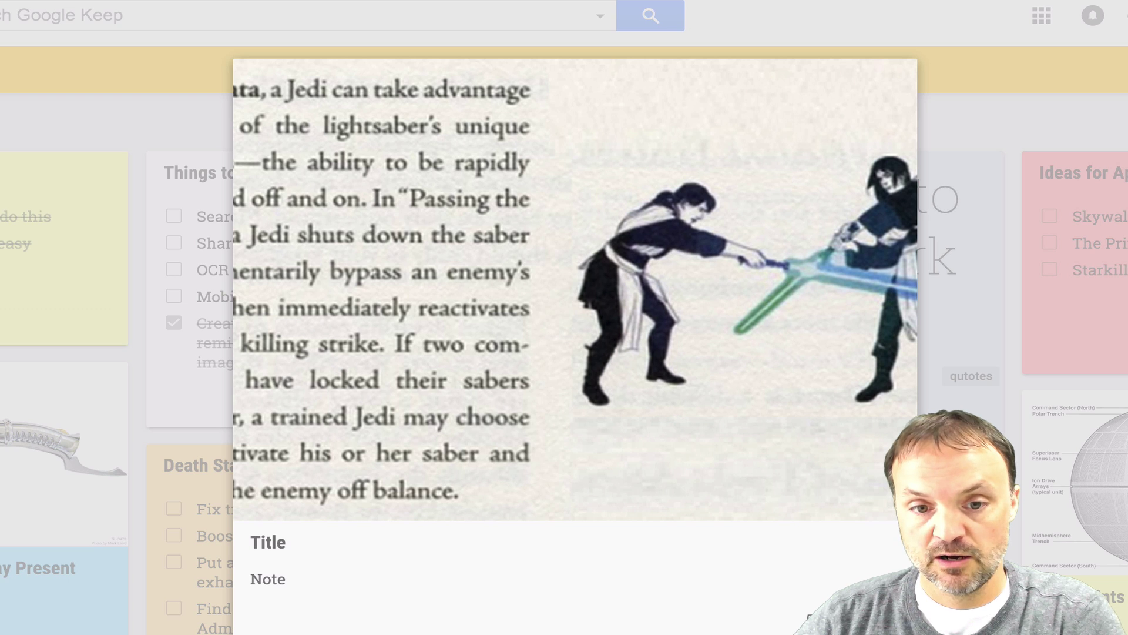
click(538, 632)
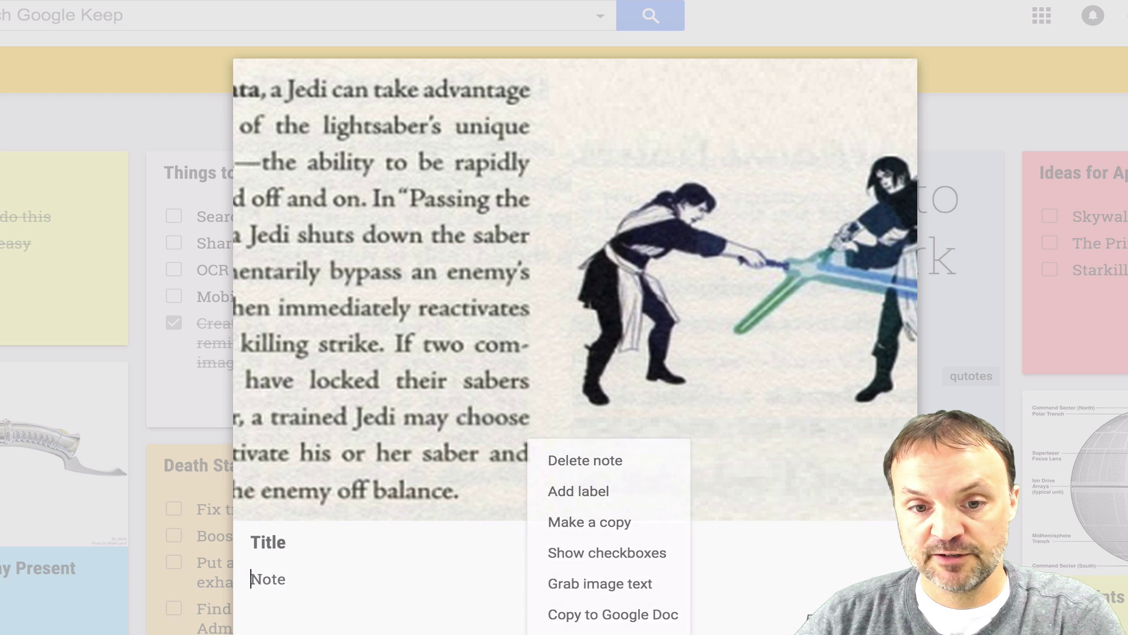
click(605, 503)
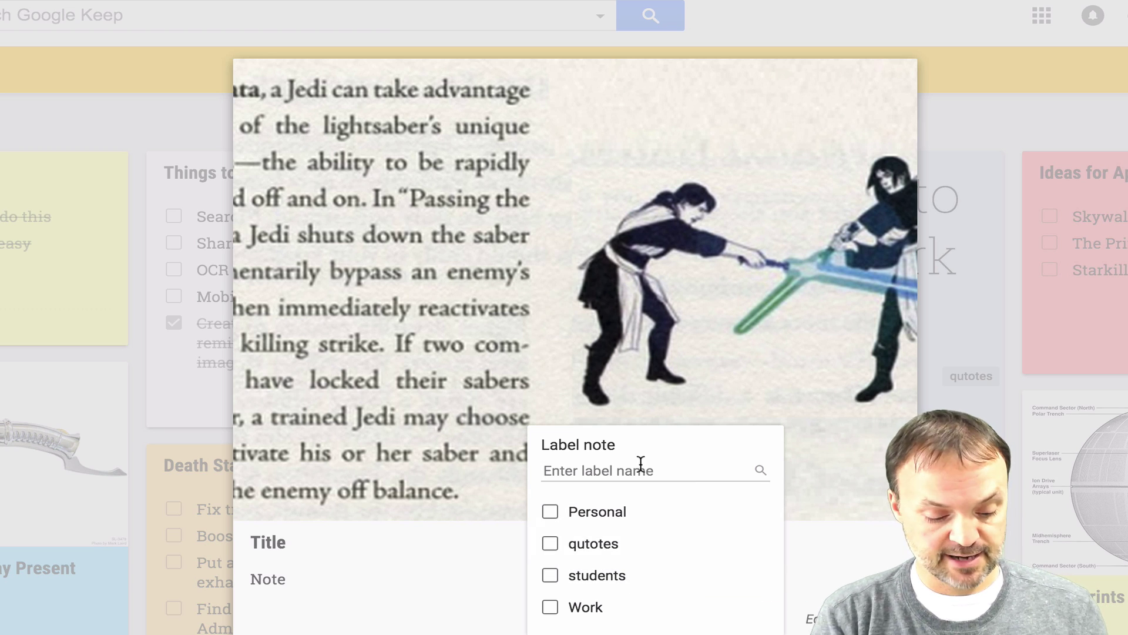
text(training)
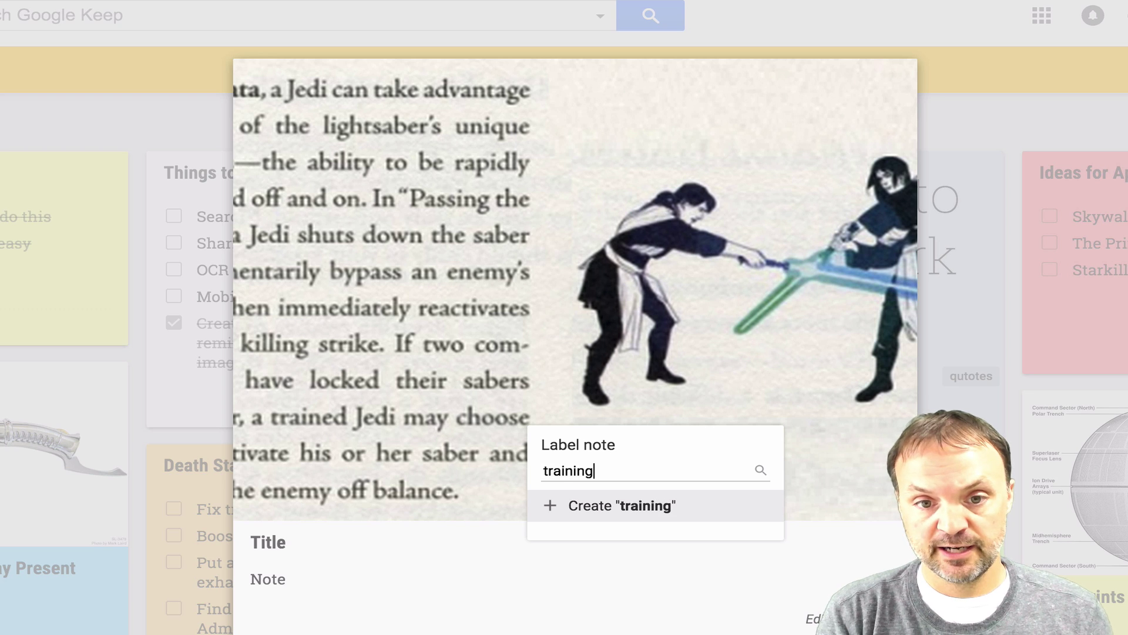
key(Return)
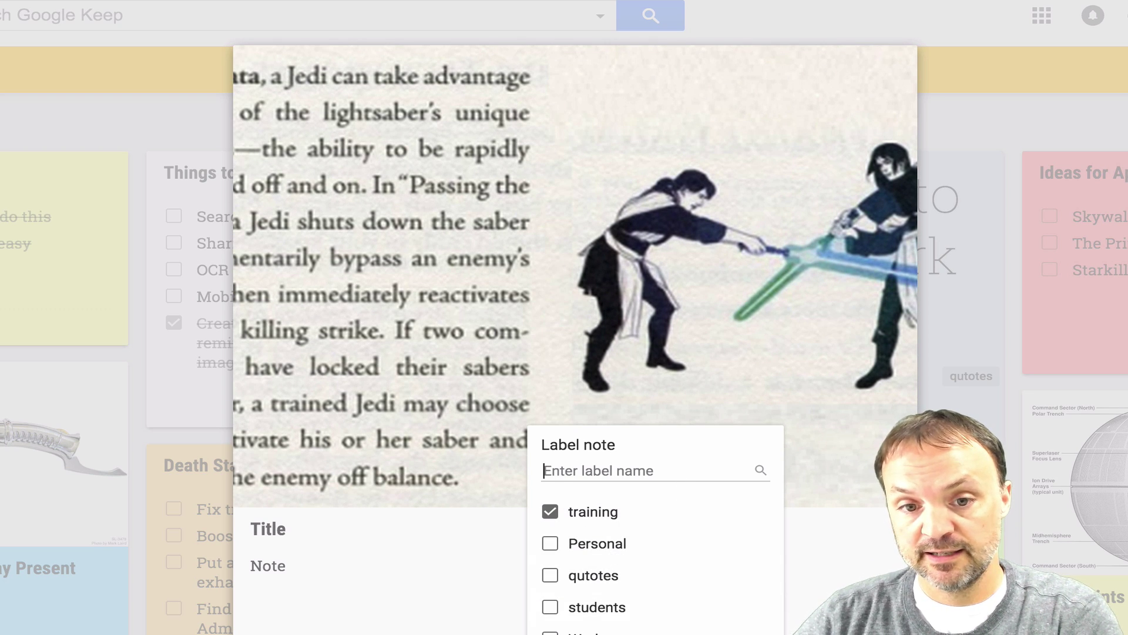
key(Escape)
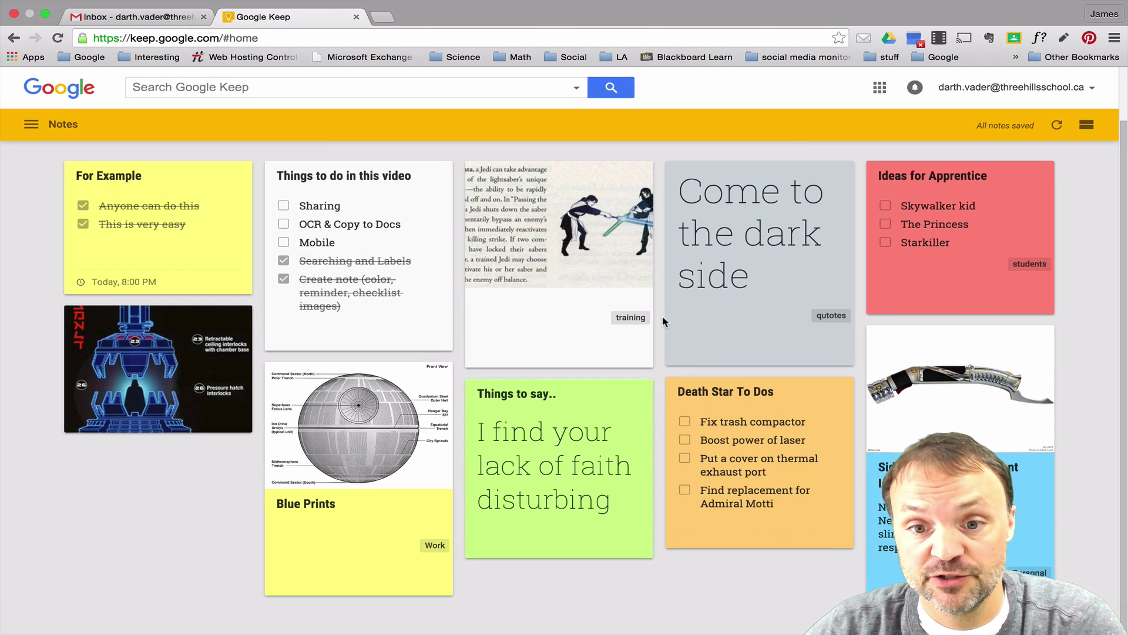
- Tick off 'Searching and Labels' in the 'Things to do in this video' checklist
mouse_move(650, 432)
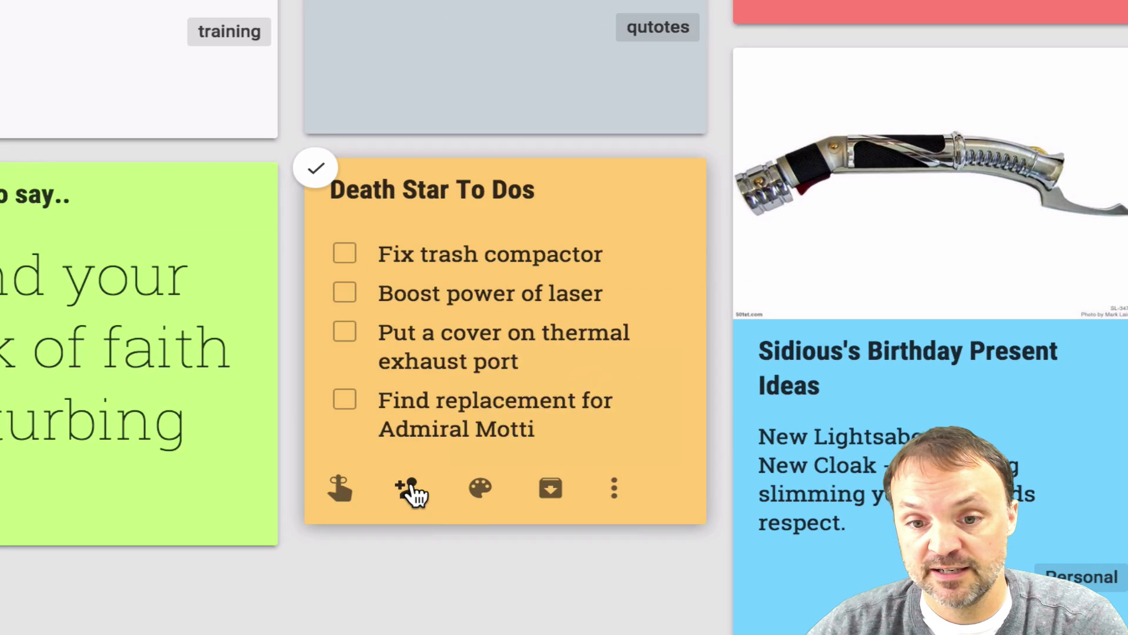
- Share the Death Star To Dos note with a colleague's school e-mail address
click(411, 491)
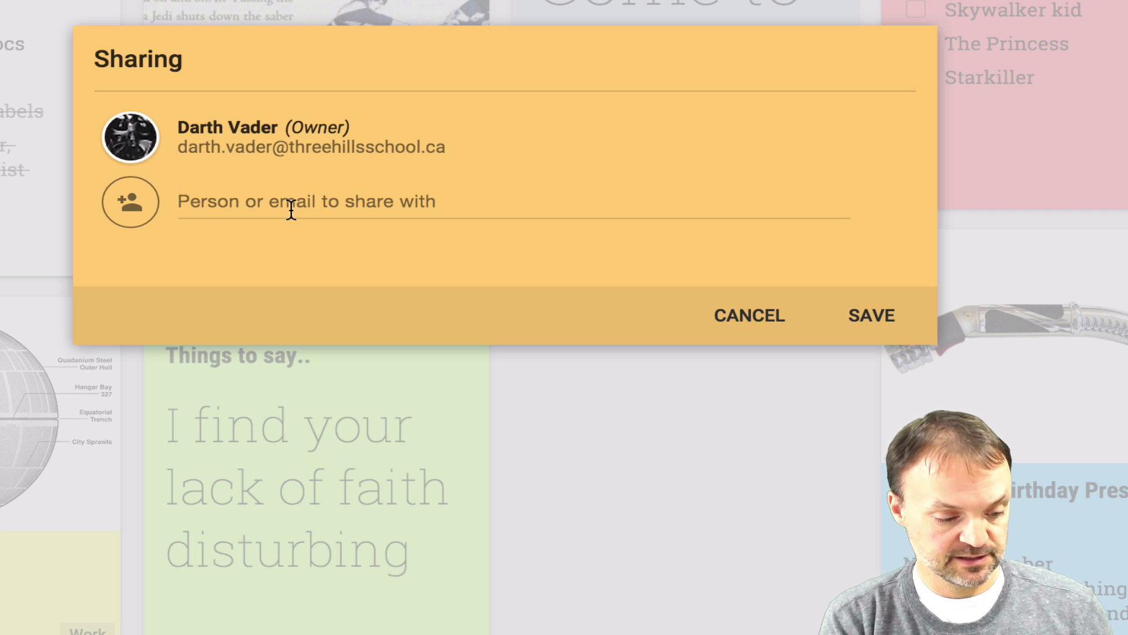
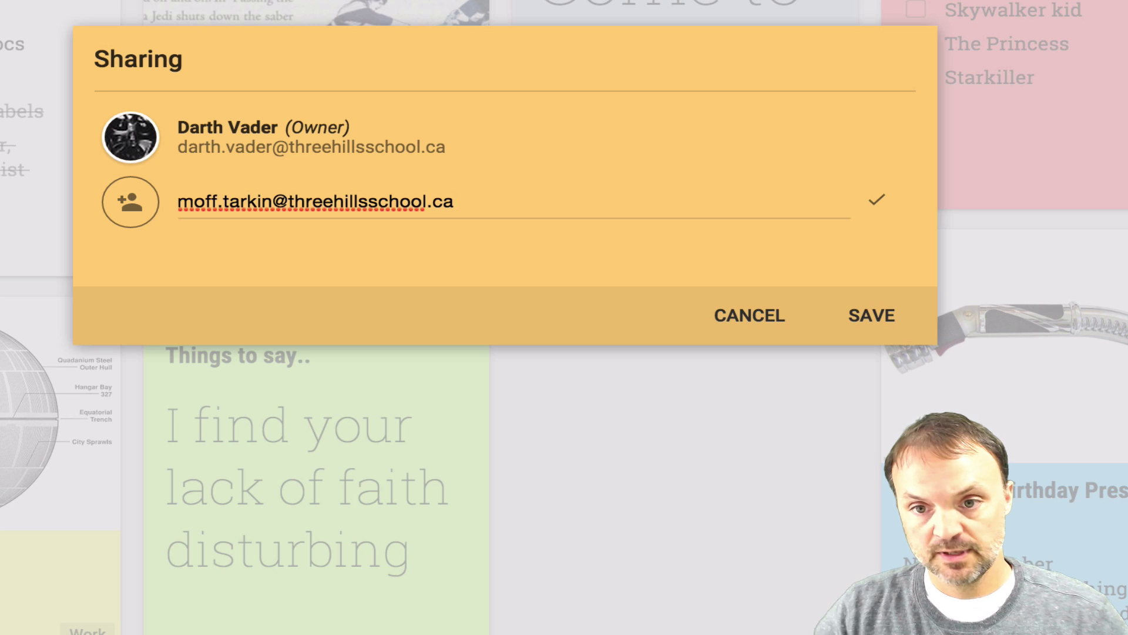
click(877, 201)
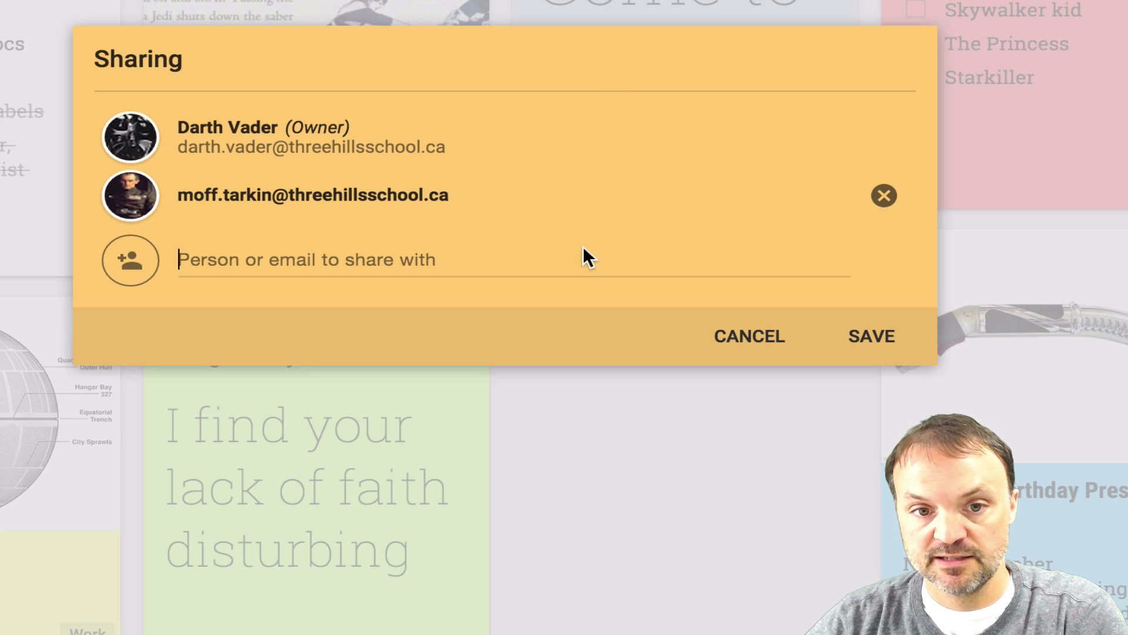
click(865, 344)
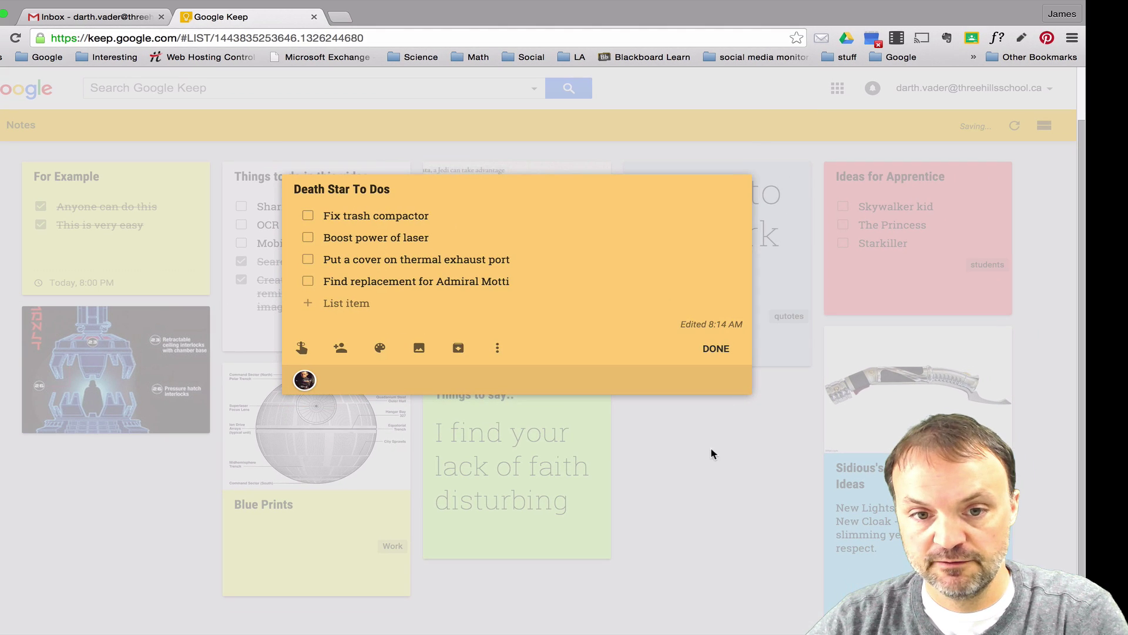
click(708, 349)
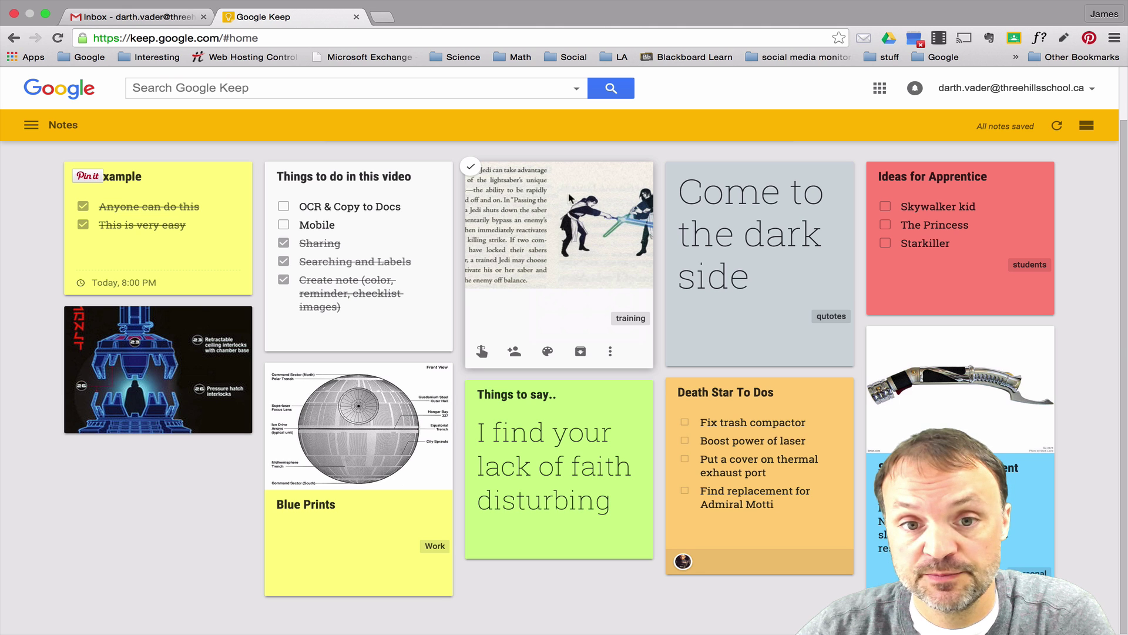
- Extract the lightsaber picture's text into the image note's body with Grab image text
click(517, 205)
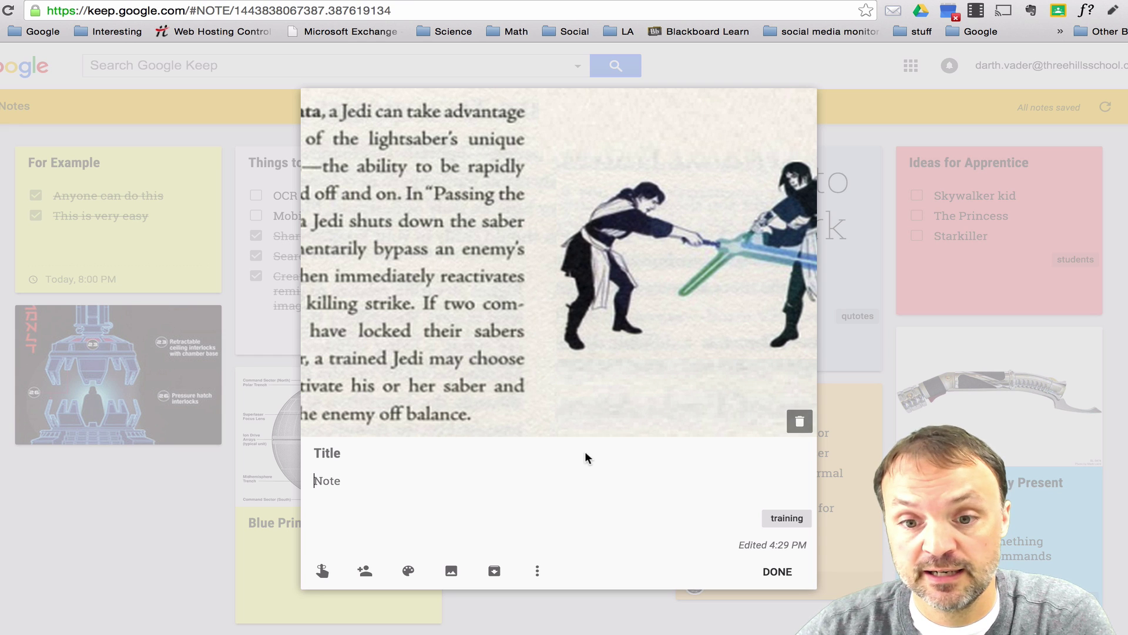
click(538, 573)
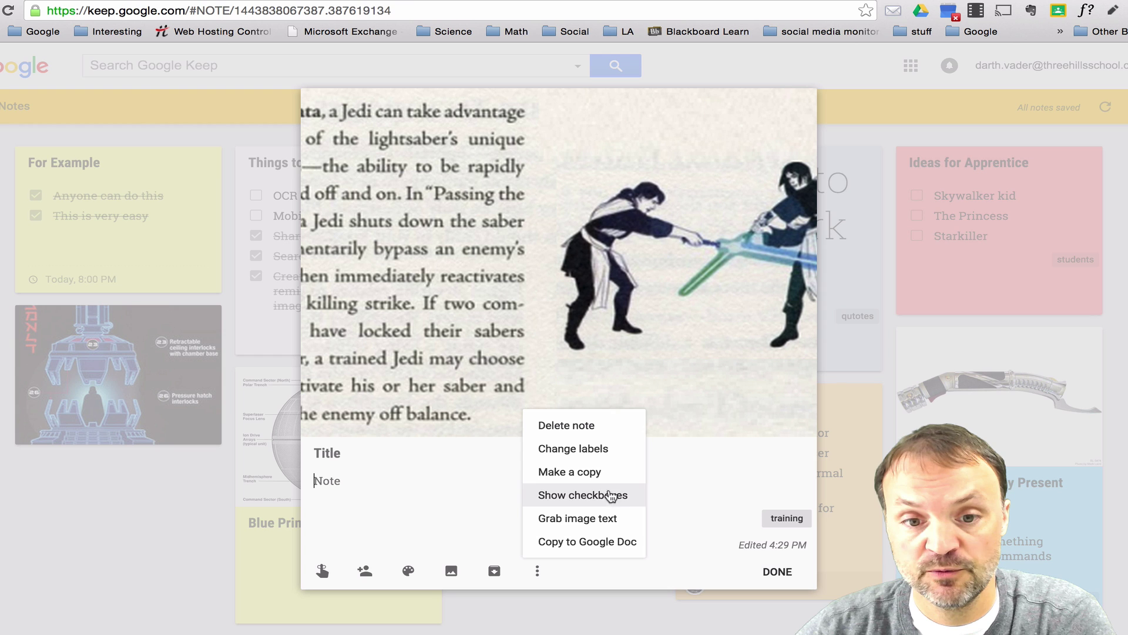
click(588, 522)
scroll(547, 444, down, 3)
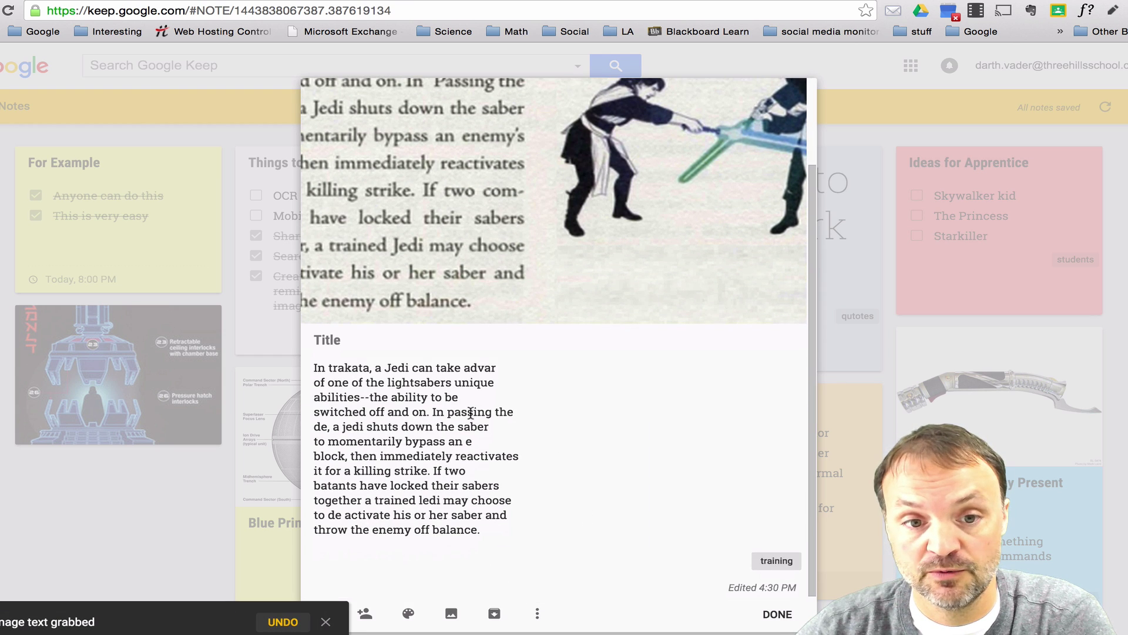
scroll(500, 415, up, 2)
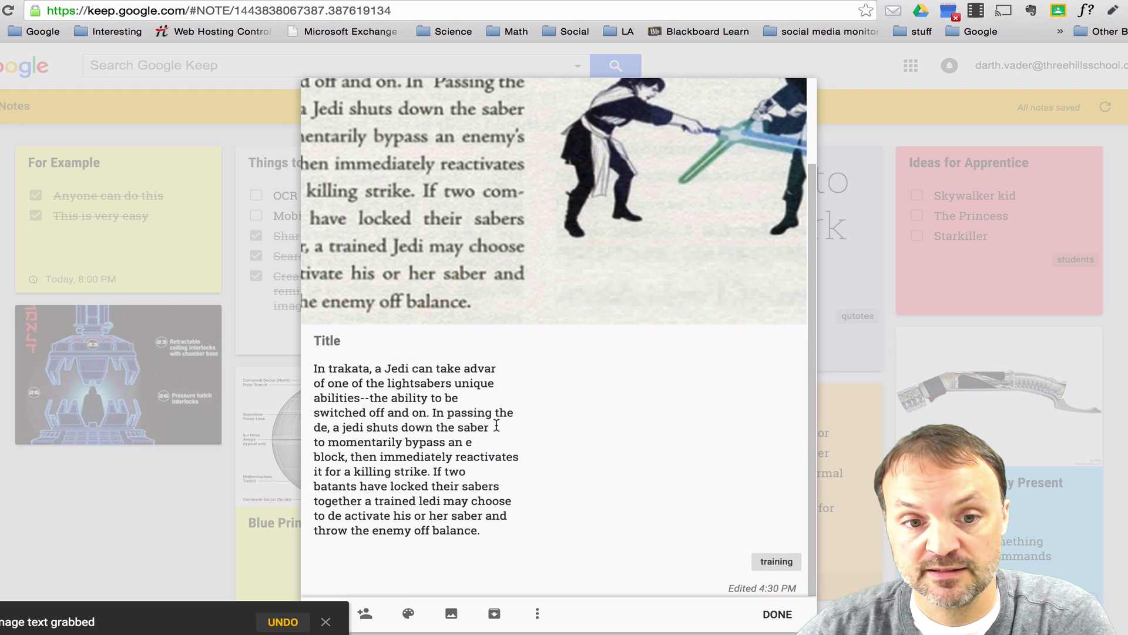
scroll(476, 441, up, 1)
scroll(472, 511, down, 3)
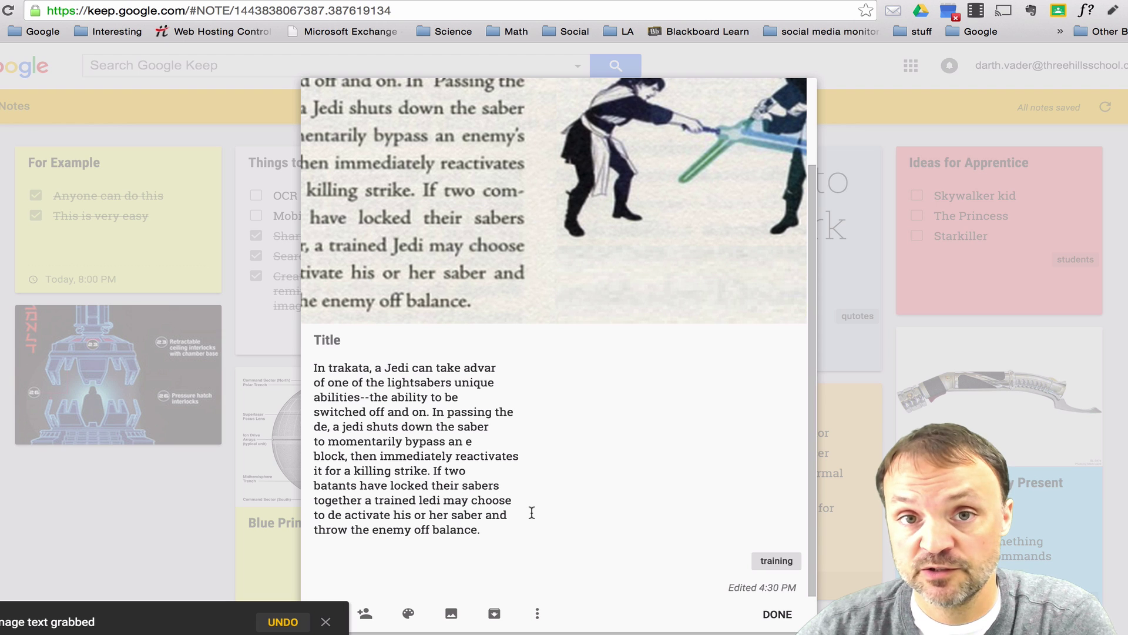
- Copy the lightsaber note into a new Google Doc and open that document
click(537, 613)
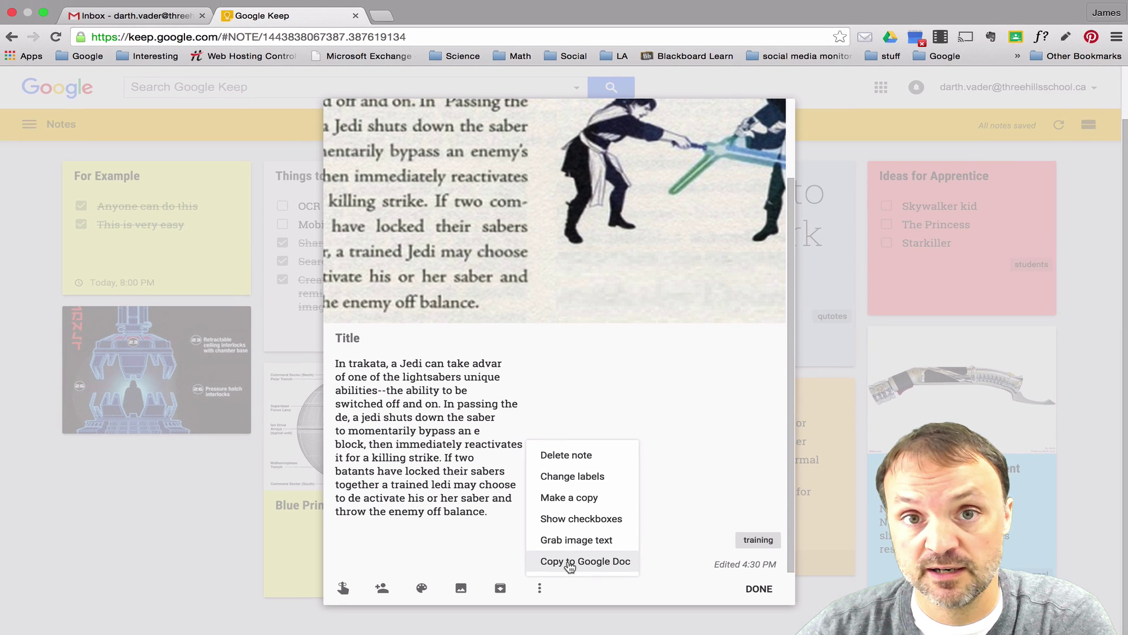
click(570, 586)
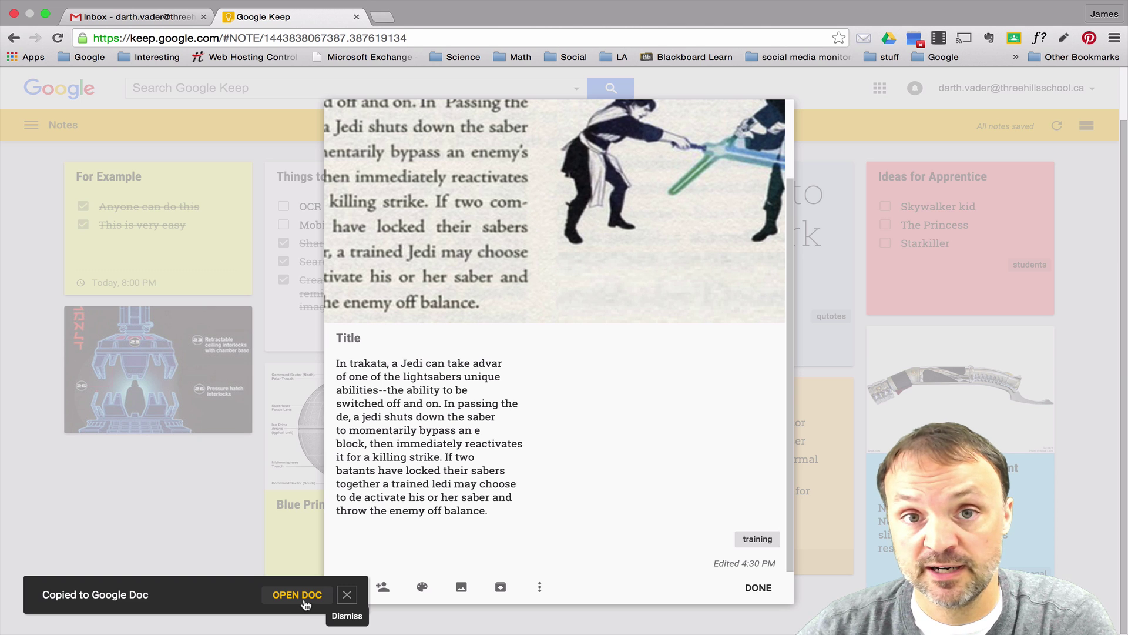
click(298, 594)
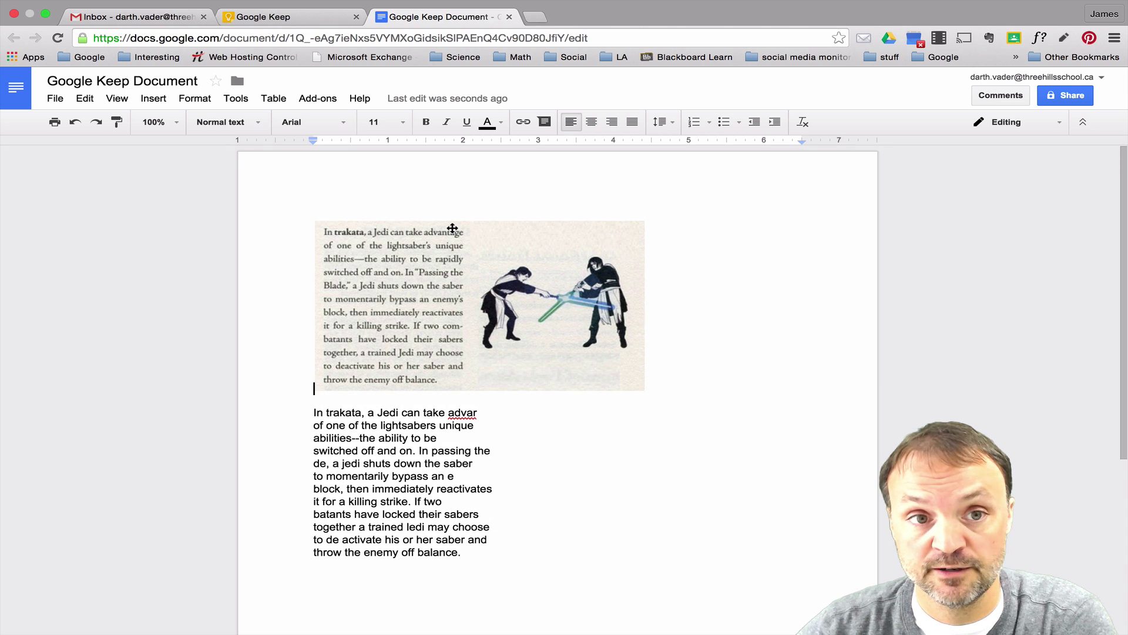
- Back in the Keep tab, close the lightsaber note and review it on the board
click(315, 18)
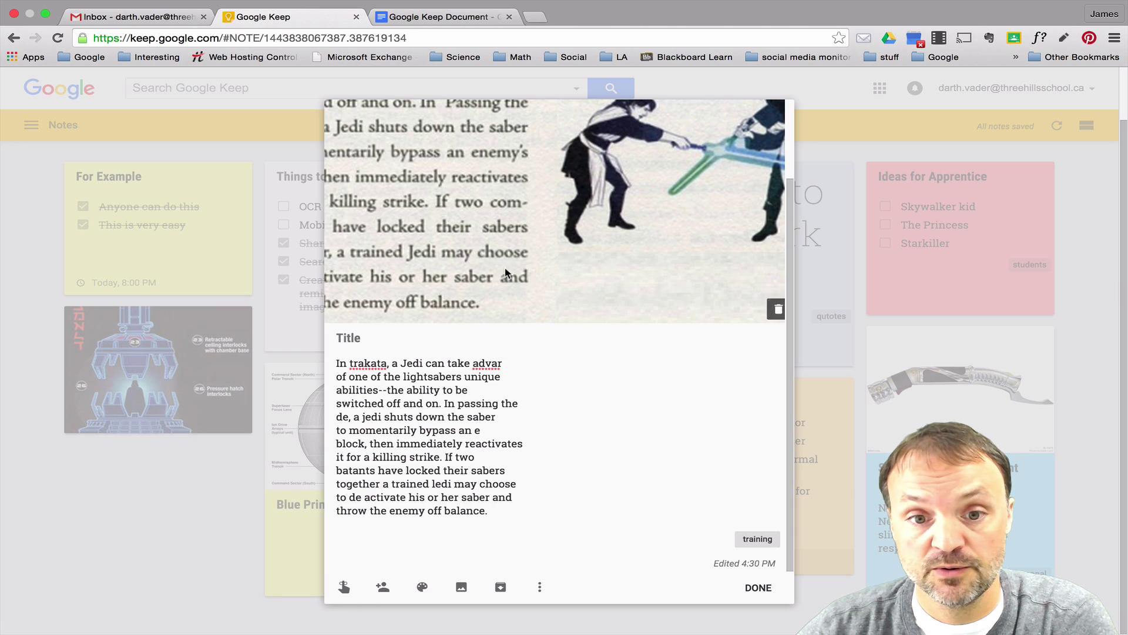
click(758, 587)
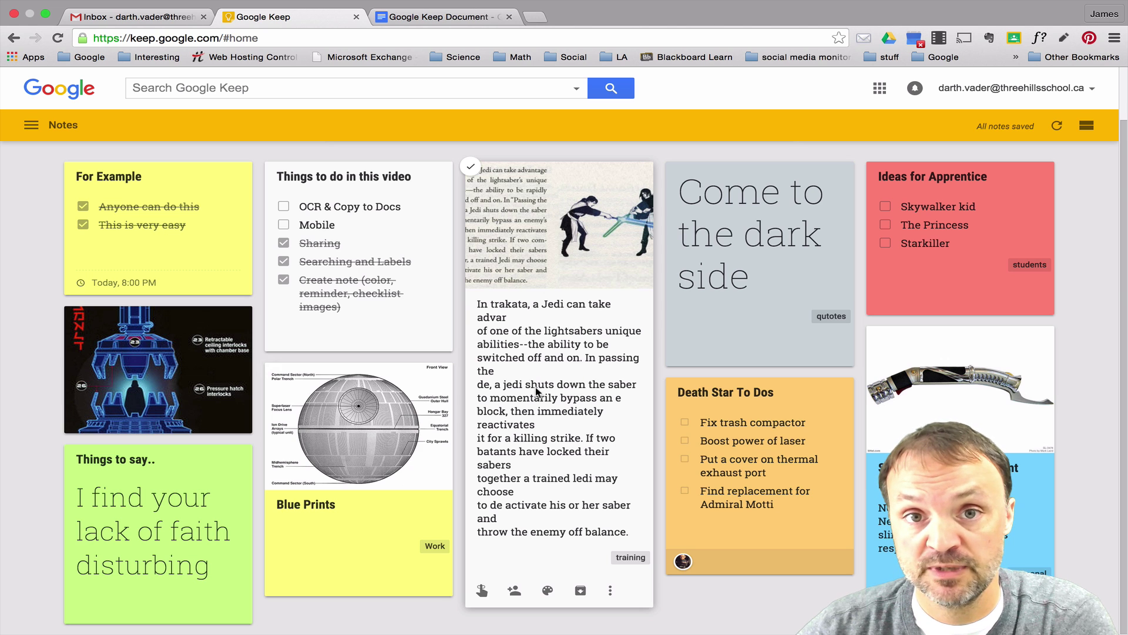
scroll(564, 347, up, 2)
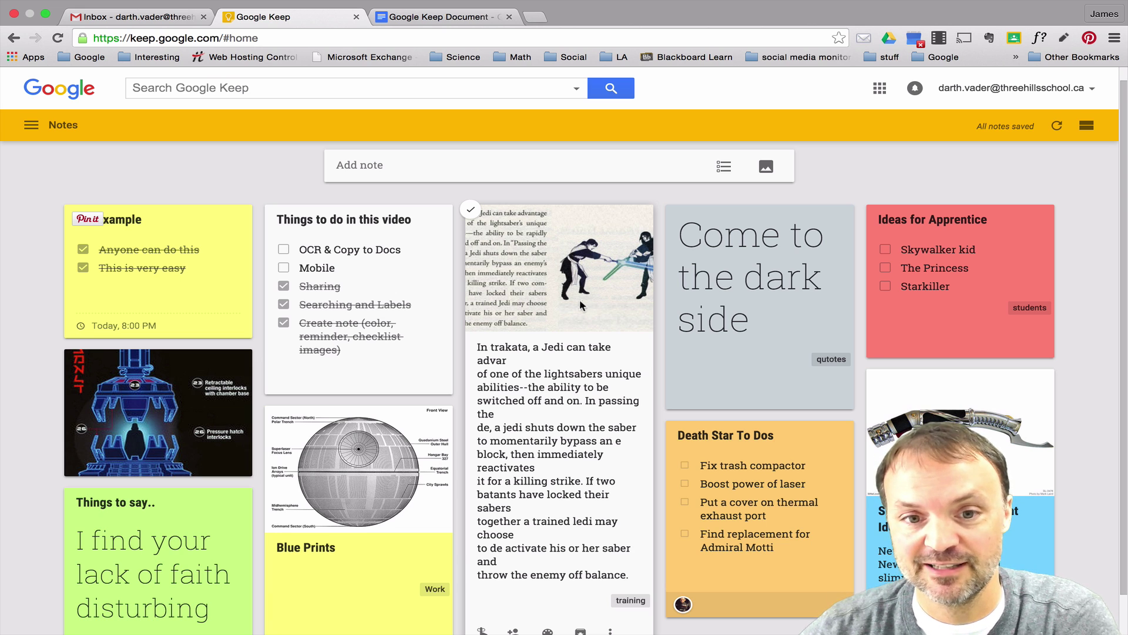
scroll(558, 318, down, 1)
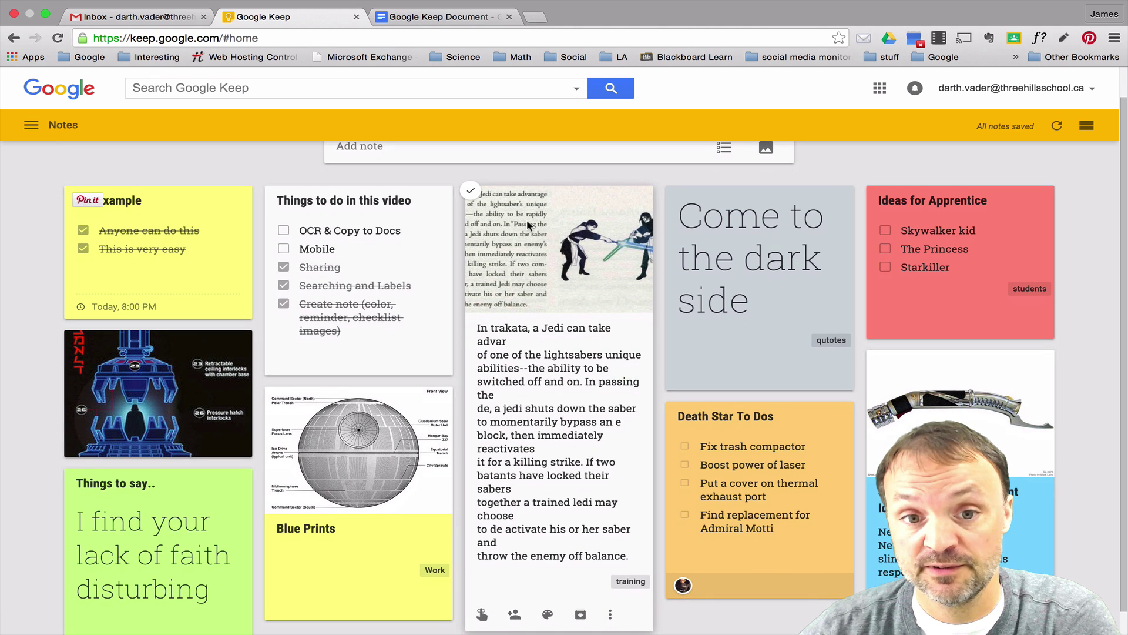